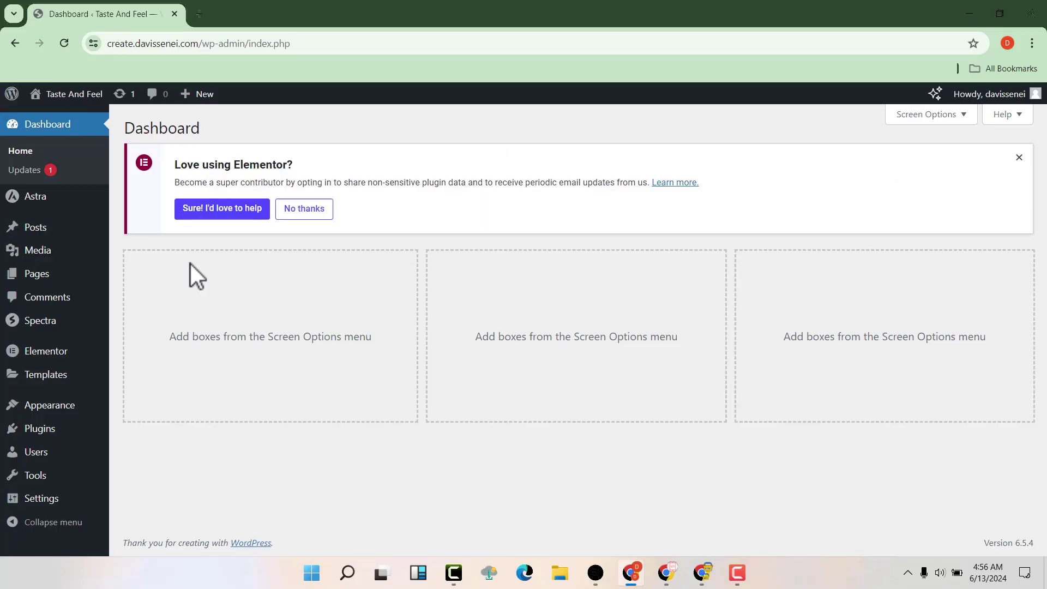
Step: Show the Plugins flyout submenu from the admin sidebar
mouse_move(56, 428)
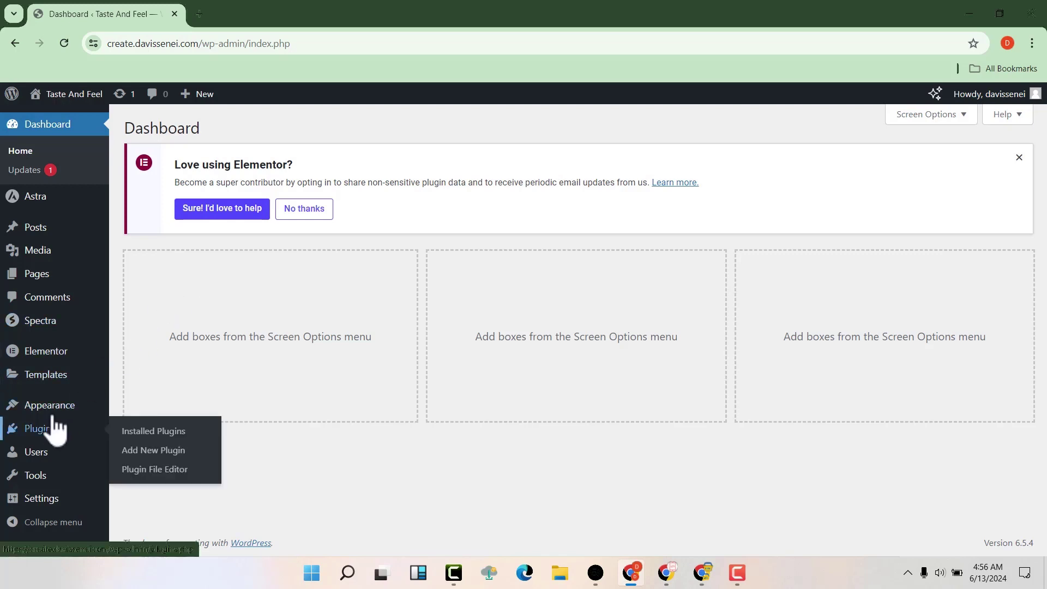
Step: Search Add New Plugin for 'tablepress', then install and activate TablePress
left_click(164, 455)
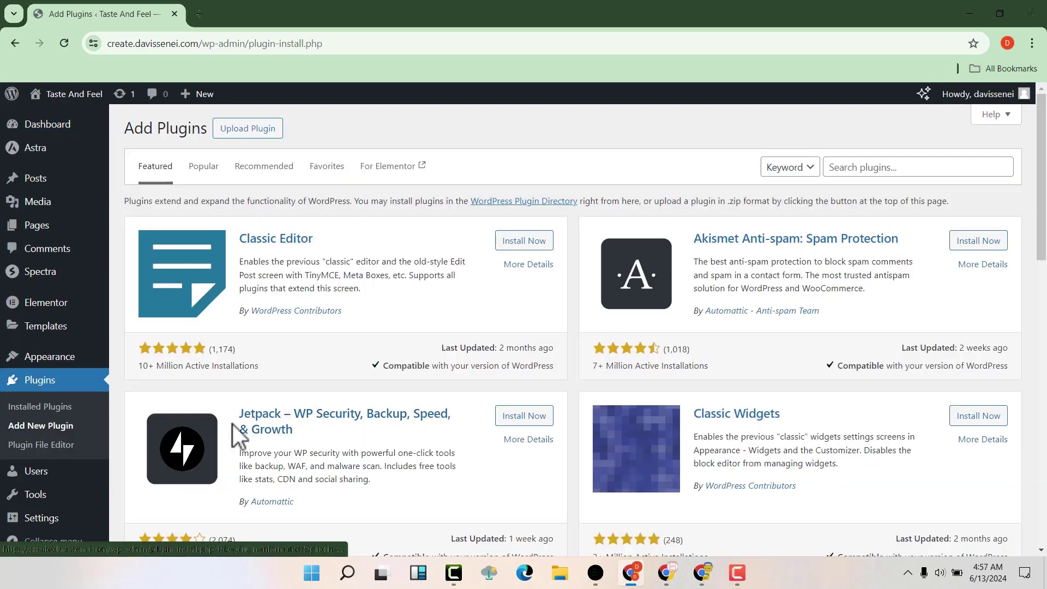
left_click(859, 167)
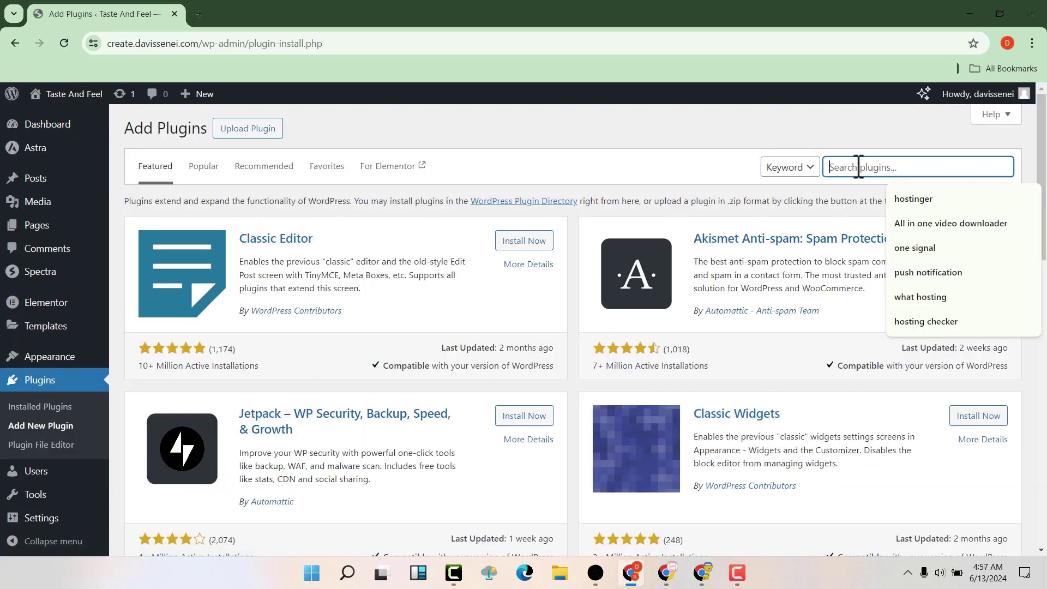
type("tablepress")
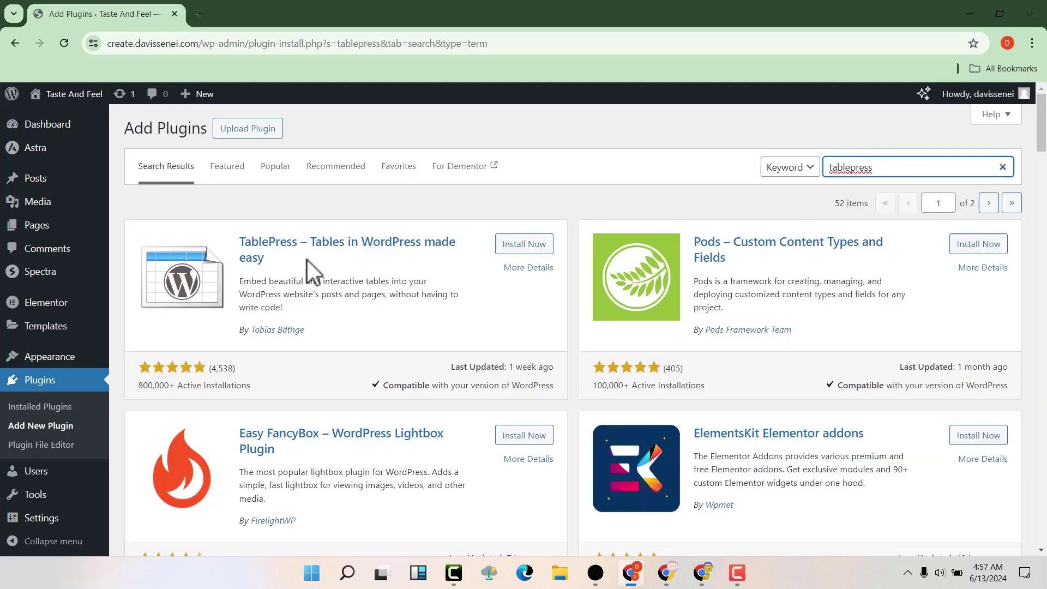
left_click(539, 245)
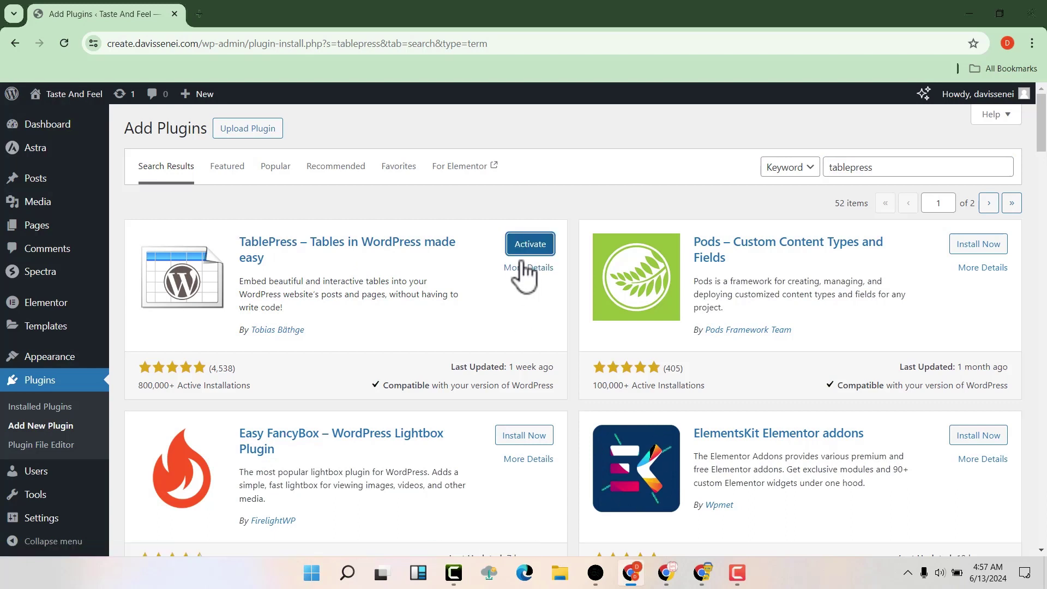
left_click(529, 245)
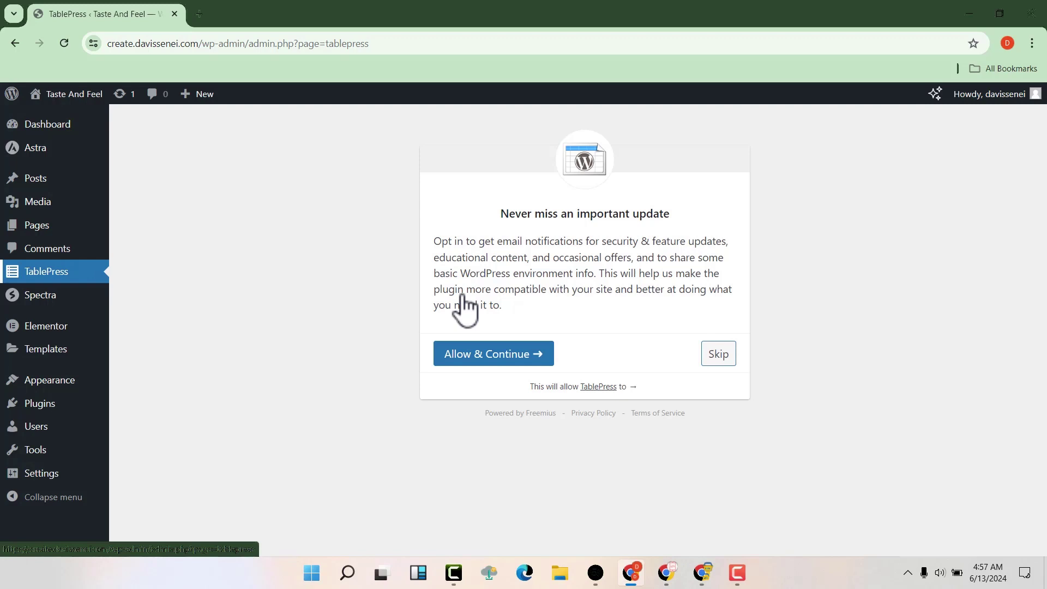
Step: Accept the TablePress opt-in with Allow & Continue and review the empty All Tables list
left_click(489, 356)
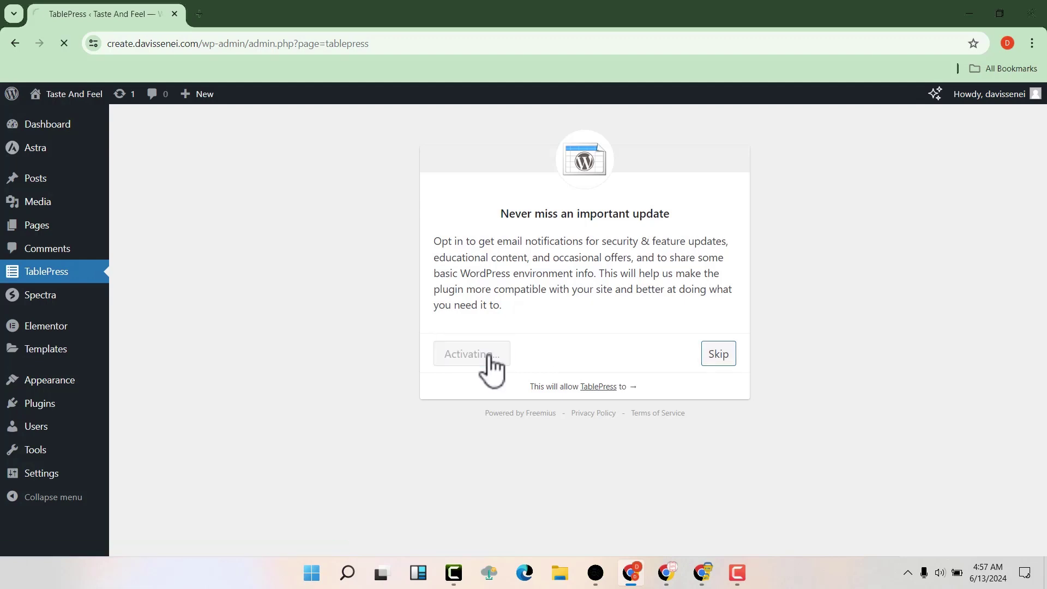
scroll(385, 358, "up", 2)
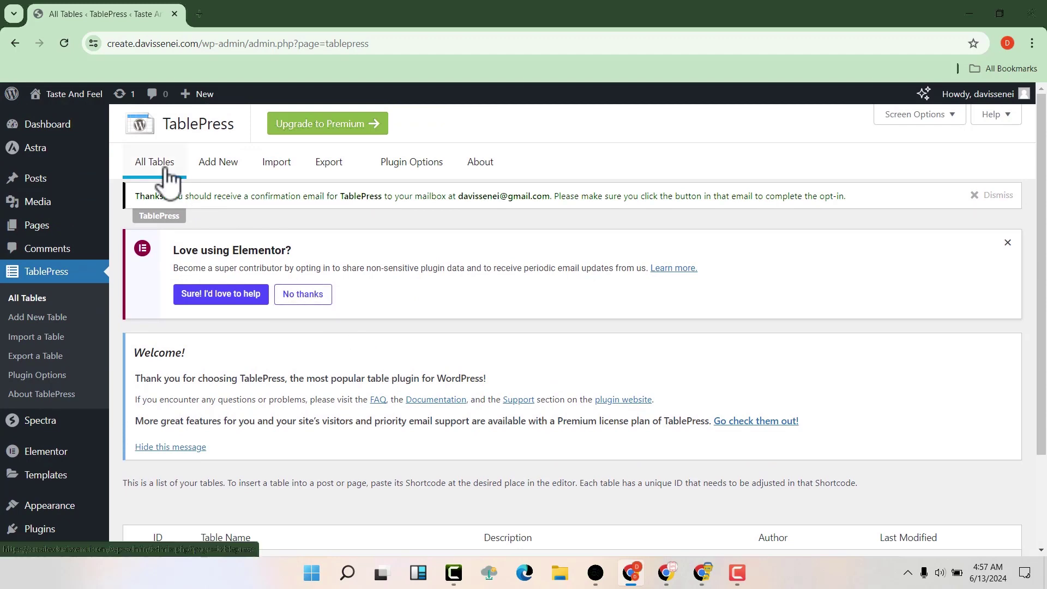
scroll(165, 168, "down", 2)
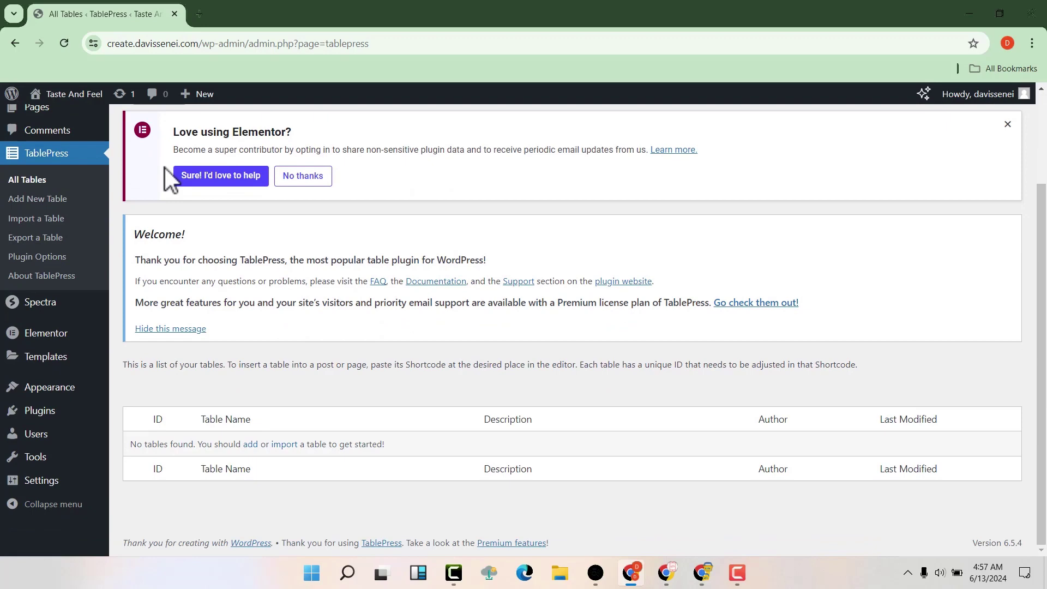
scroll(165, 168, "up", 2)
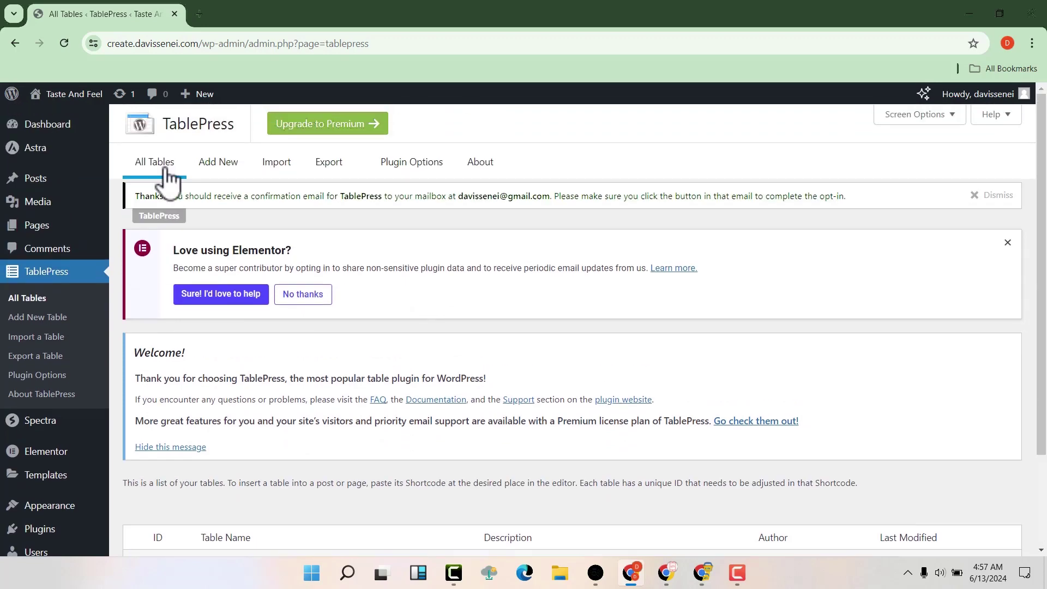
Step: Add a TablePress table 'sample table', description 'this is a test', with 5 rows and 3 columns
left_click(224, 163)
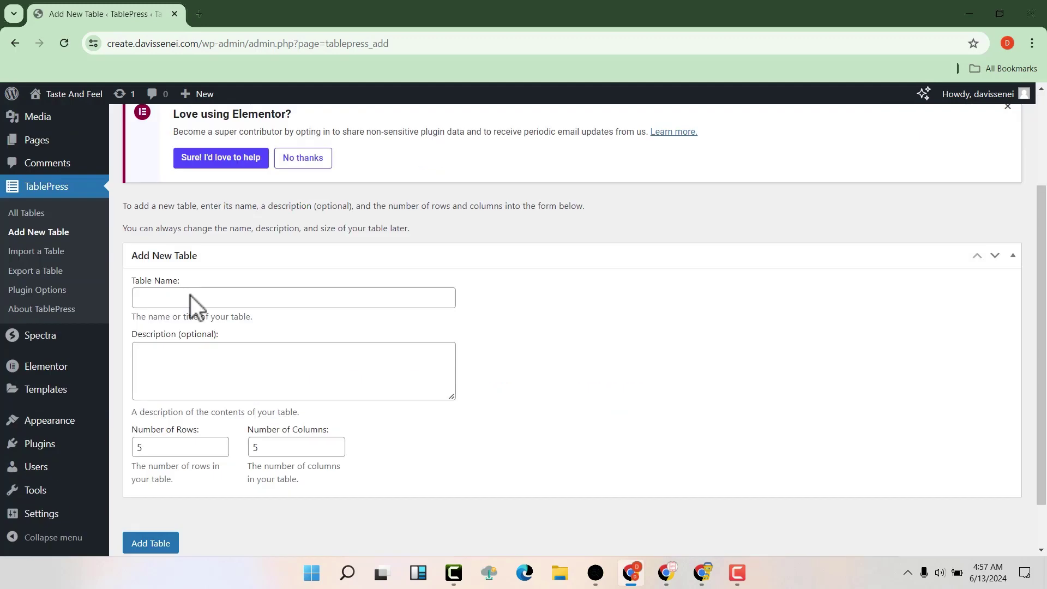
left_click(173, 295)
type("sample table")
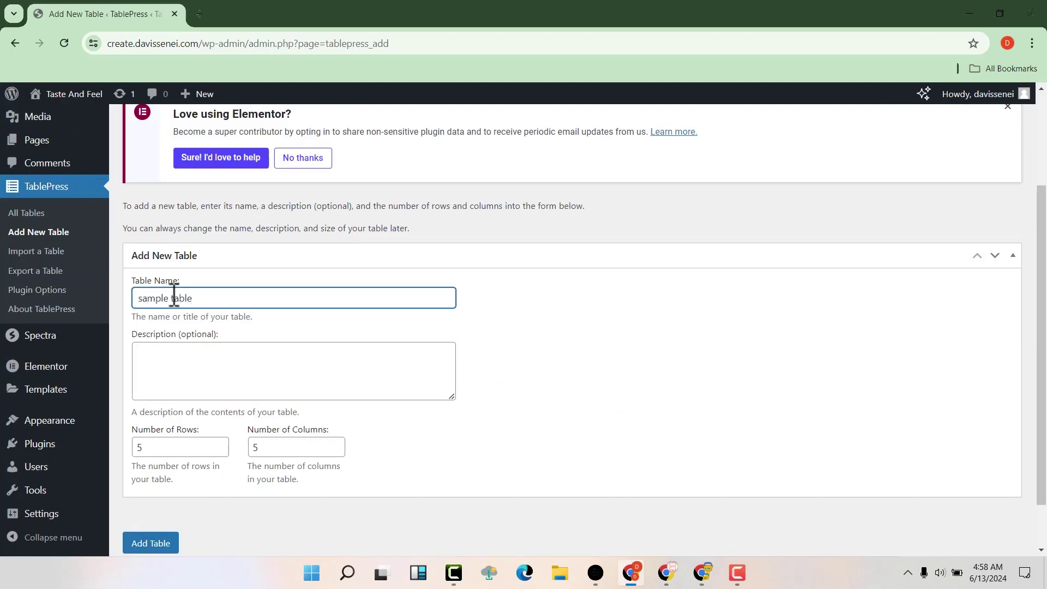
scroll(182, 300, "down", 2)
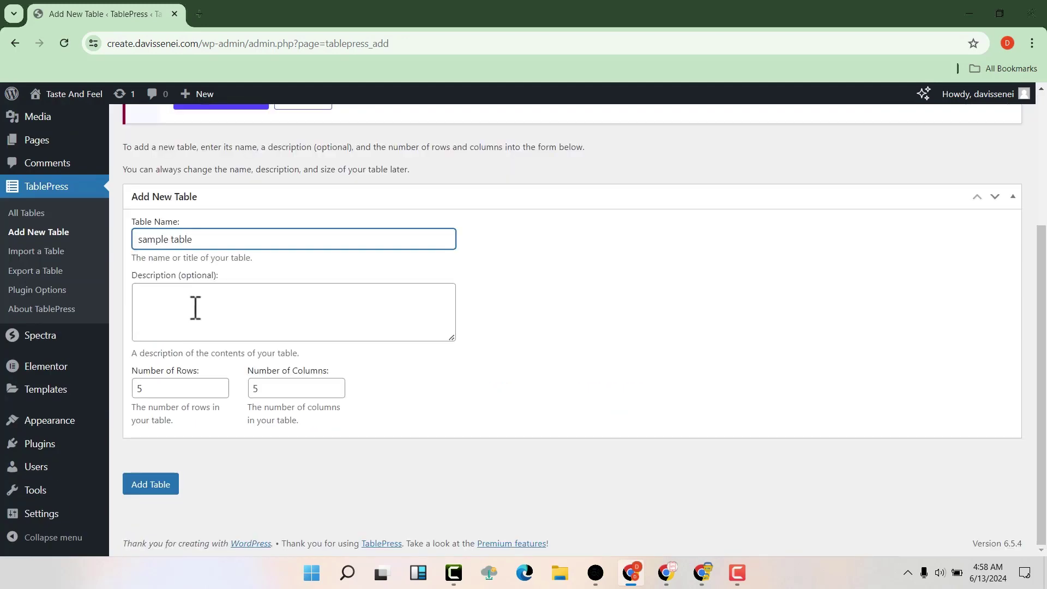
left_click(183, 306)
type("this is a test")
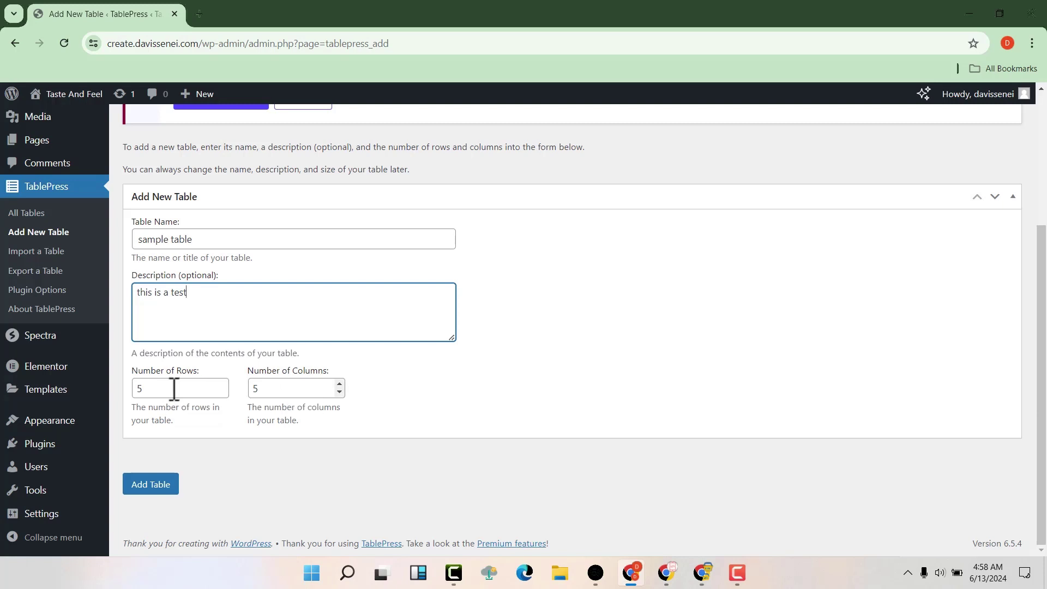
left_click(259, 390)
key("BackSpace")
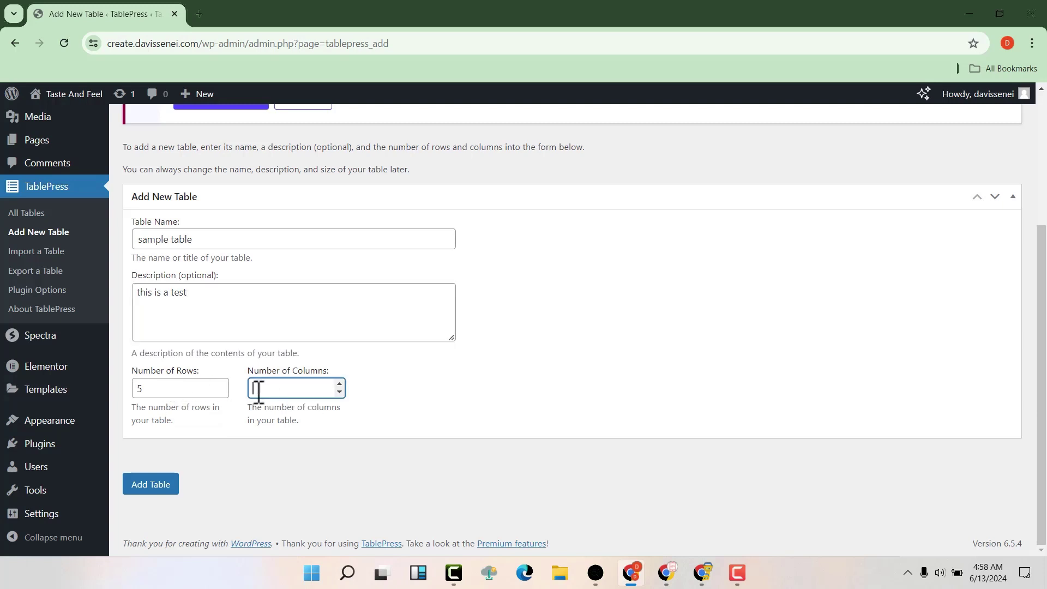
type("3")
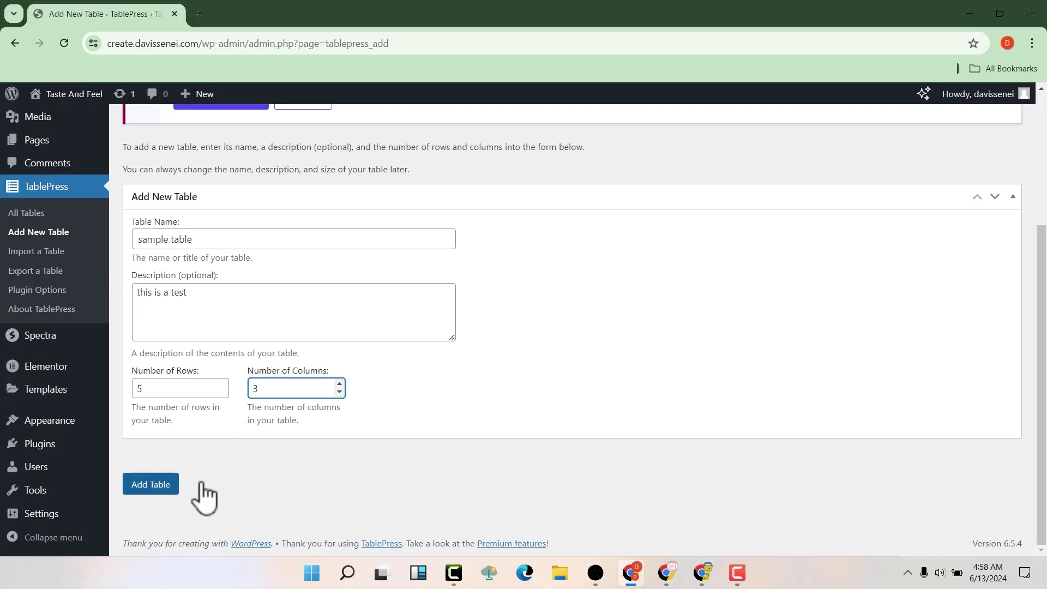
left_click(155, 487)
Step: Dismiss the context-menu tip and enter headers Shipping Location, Shipping Fee and Discount
scroll(453, 424, "down", 1)
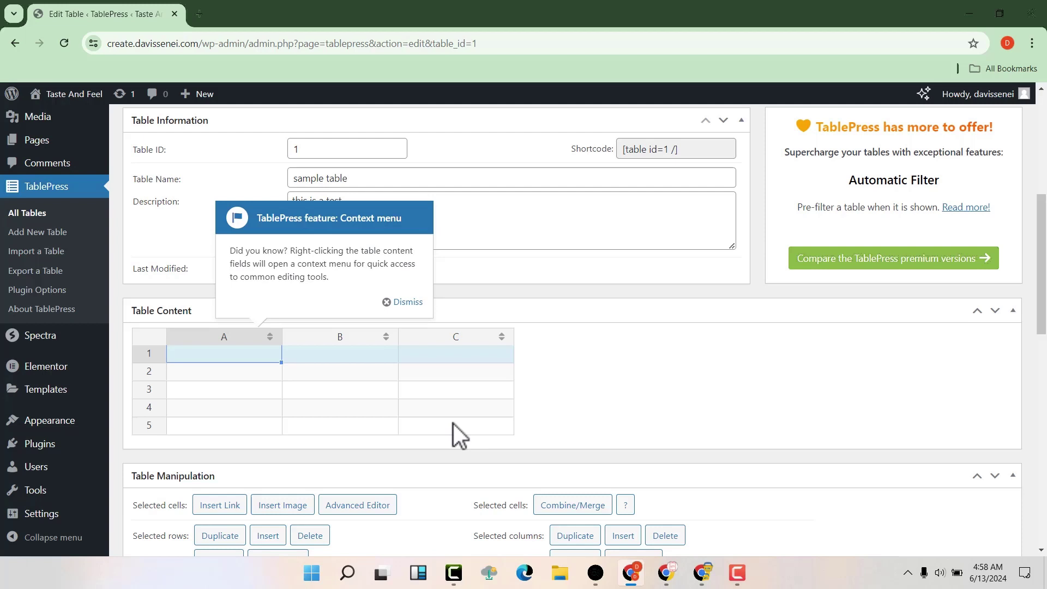
left_click(406, 301)
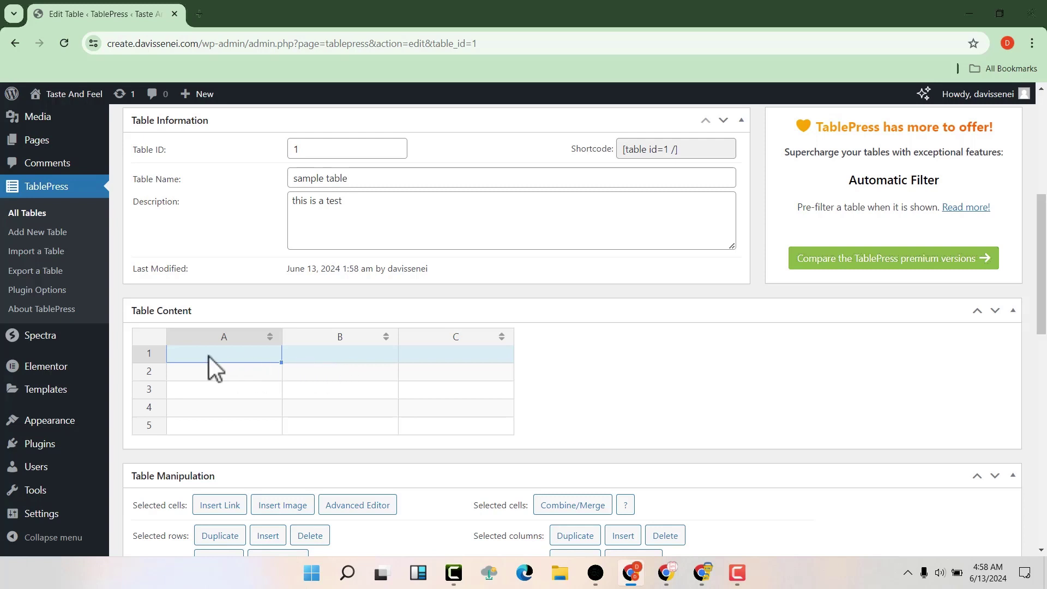
type("Shipping Location")
double_click(308, 352)
type("Shipping Fee")
double_click(453, 353)
type("Discount")
Step: Enter the locations Canada, Mongolia, Kenya and Space in column A
double_click(207, 373)
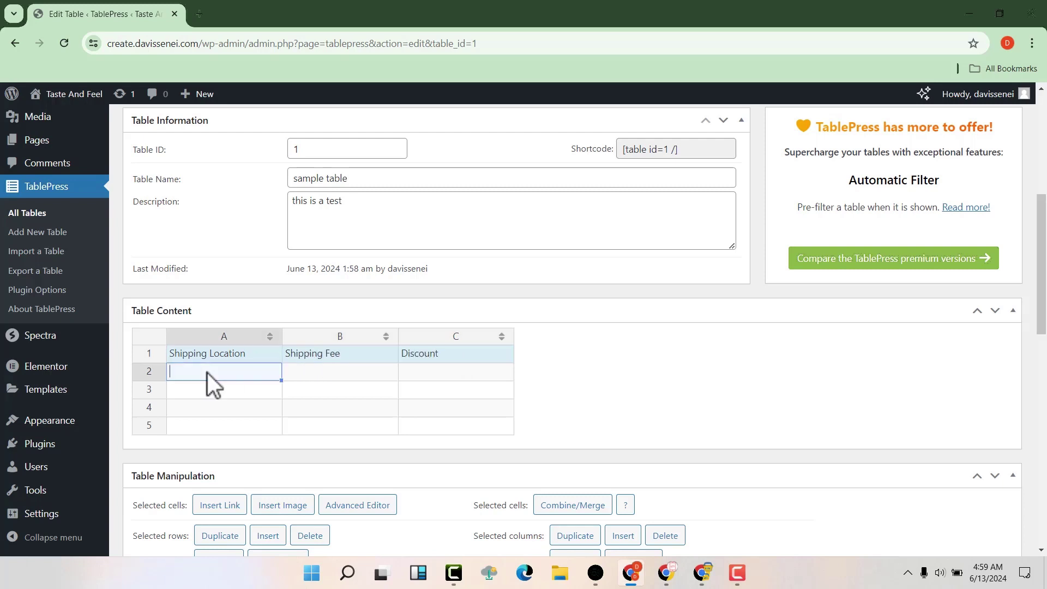
type("Canada")
left_click(201, 390)
type("Mongolia")
left_click(194, 411)
type("Kenya")
left_click(192, 427)
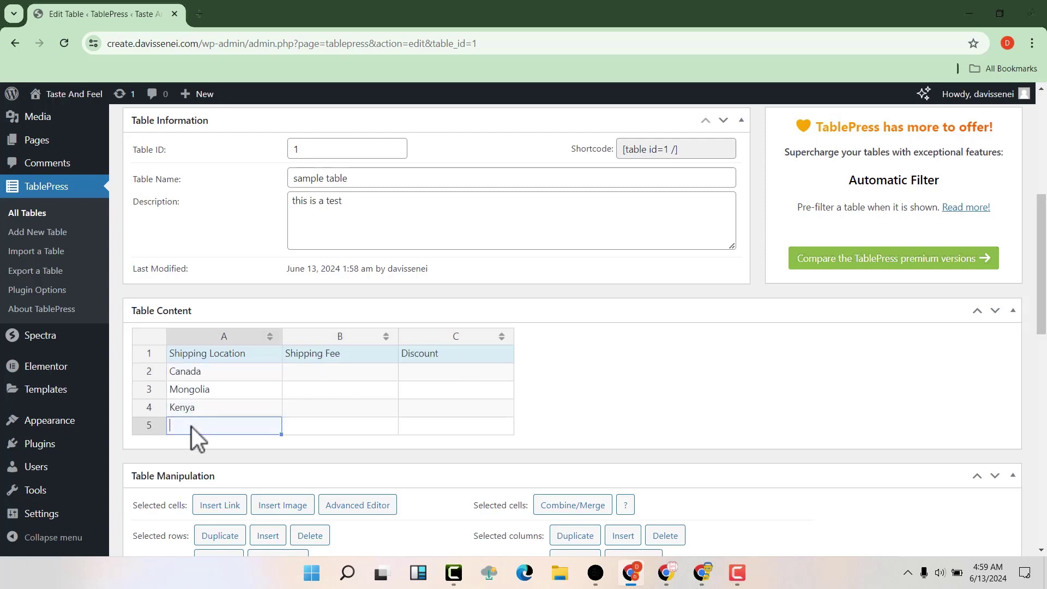
type("Space")
Step: Enter the shipping fees 20, 60, 86 and 33 in column B
left_click(333, 370)
type("20")
left_click(320, 391)
type("60")
left_click(303, 408)
type("86")
left_click(306, 426)
type("33")
left_click(434, 371)
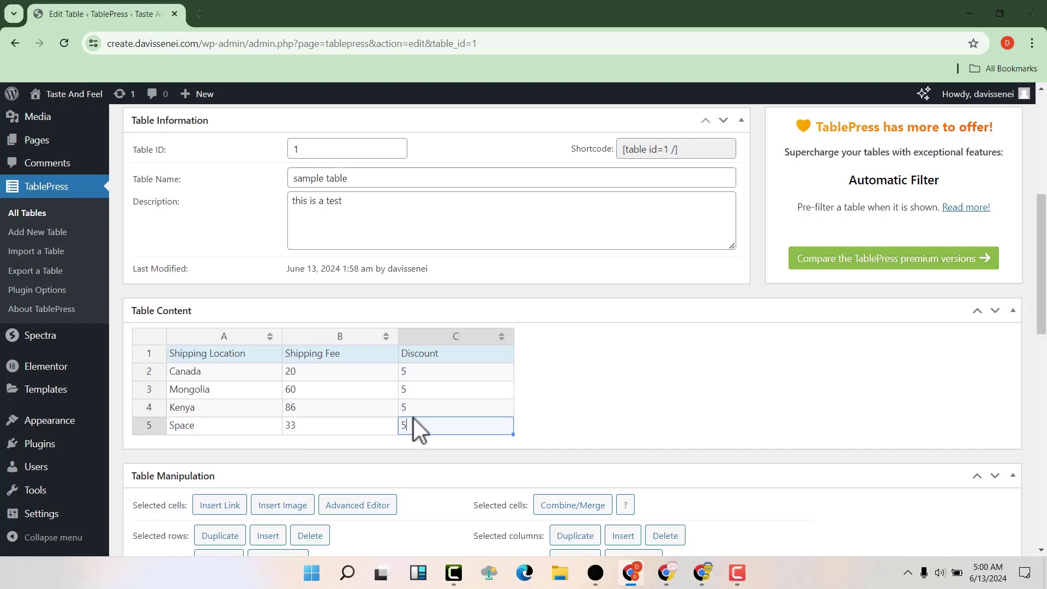
Step: Add 5 empty rows after the Space row, bringing the table to 10 rows
scroll(431, 398, "down", 1)
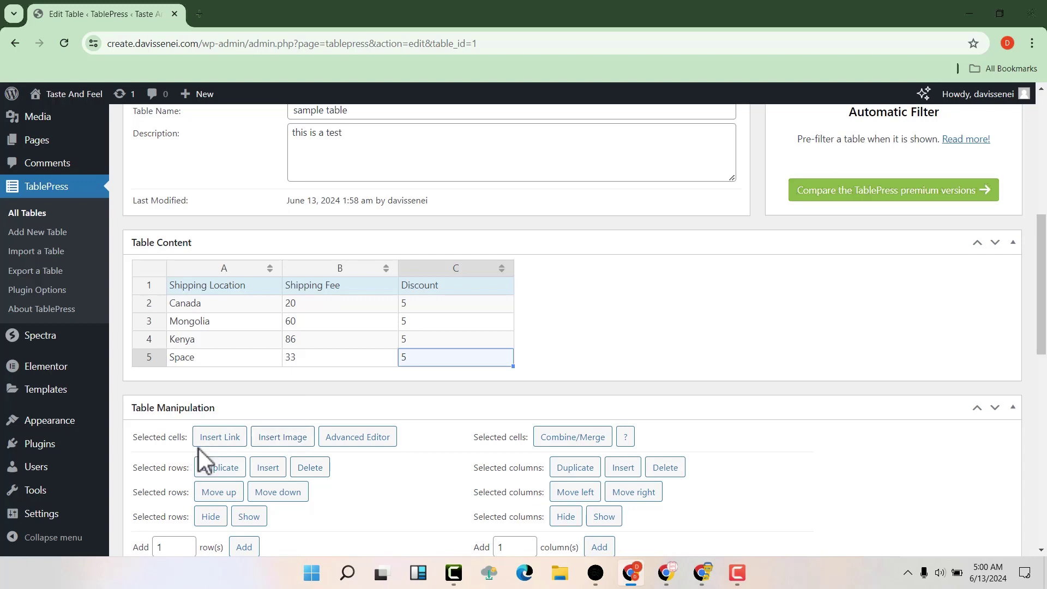
scroll(198, 448, "down", 1)
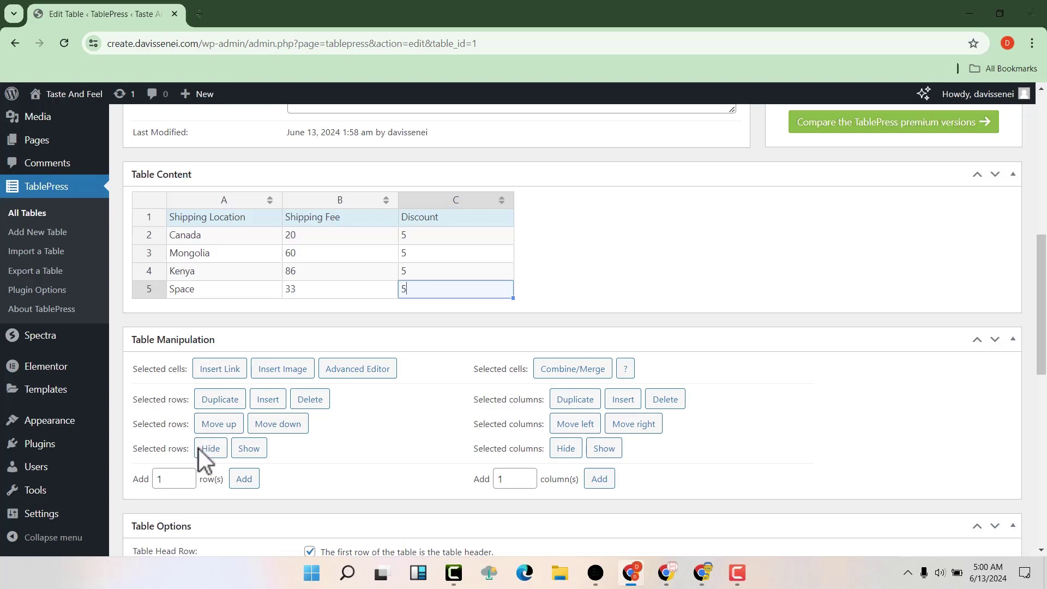
left_click(148, 288)
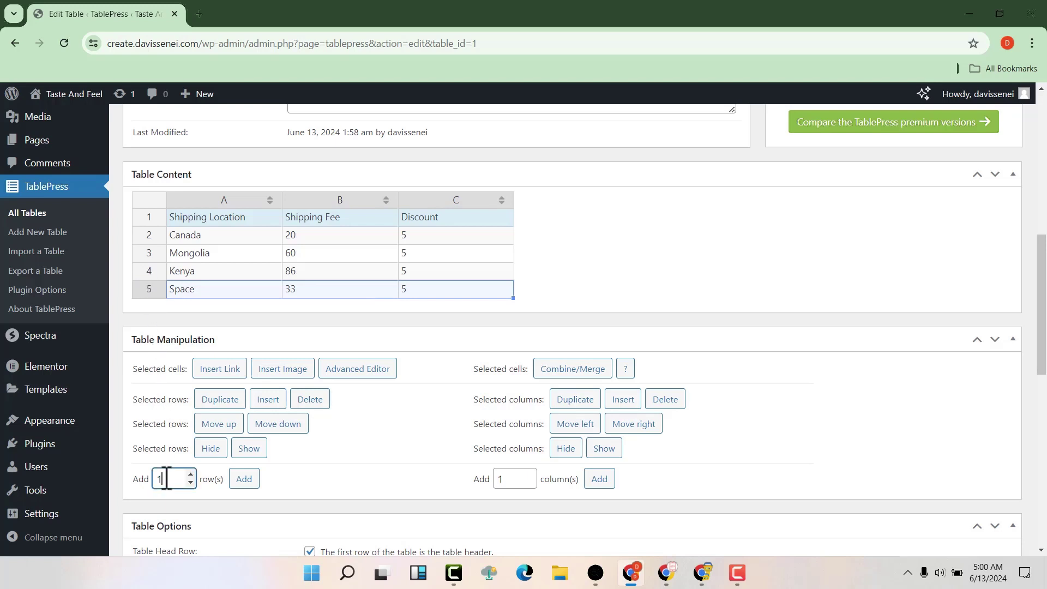
left_click_drag(164, 478, 156, 478)
type("5")
left_click(243, 478)
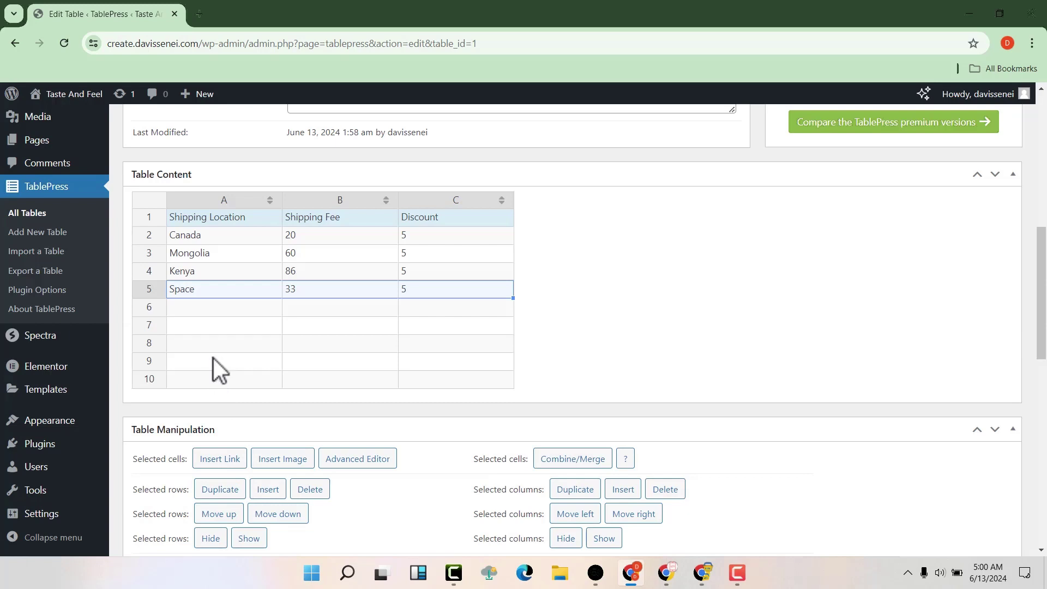
Step: Add 2 columns in Table Manipulation, creating empty columns D and E
scroll(480, 430, "down", 2)
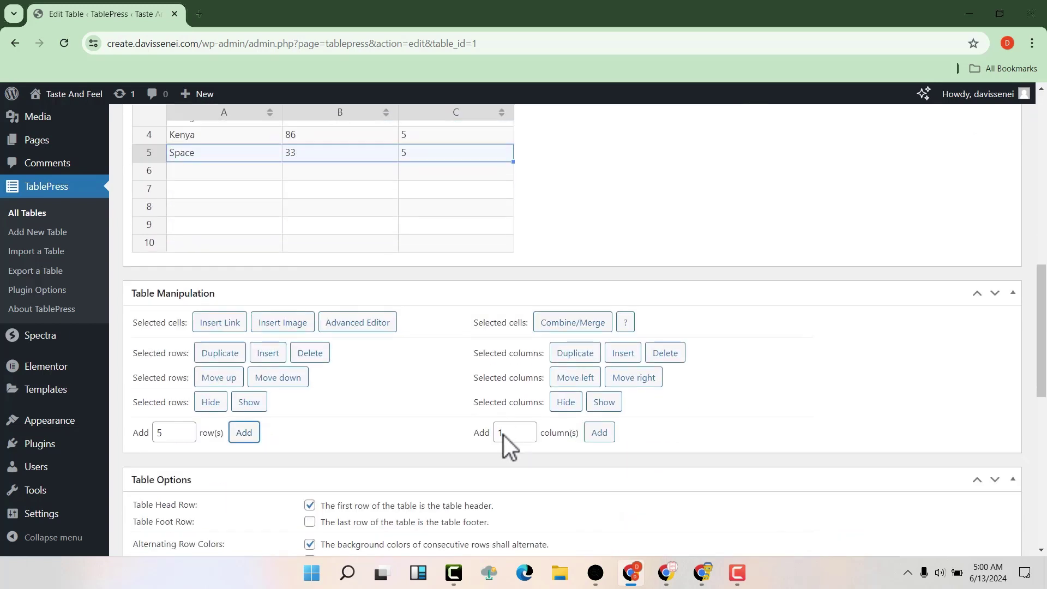
left_click(505, 434)
key("BackSpace")
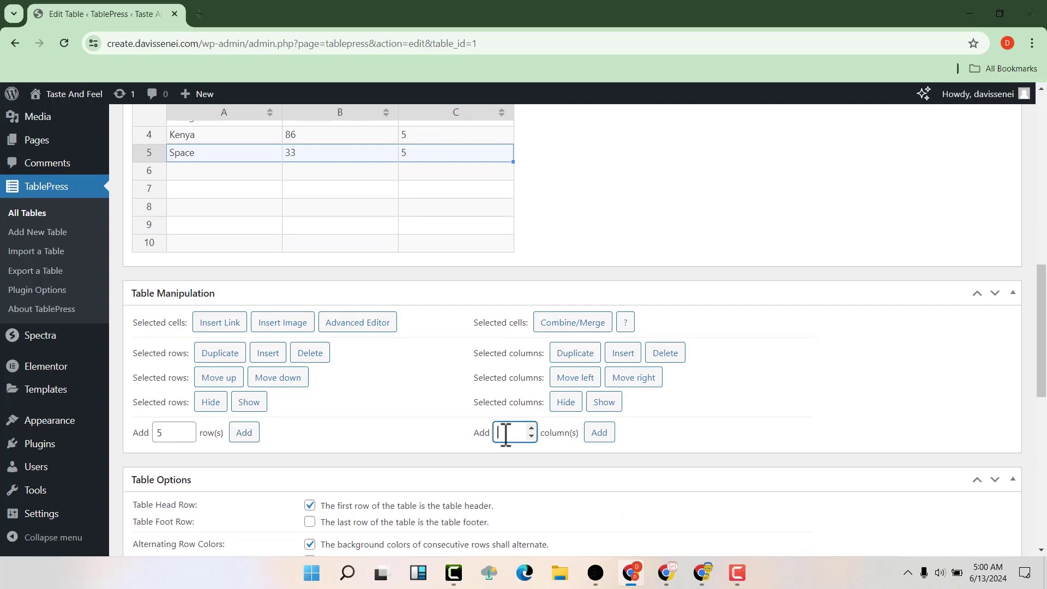
type("2")
left_click(600, 433)
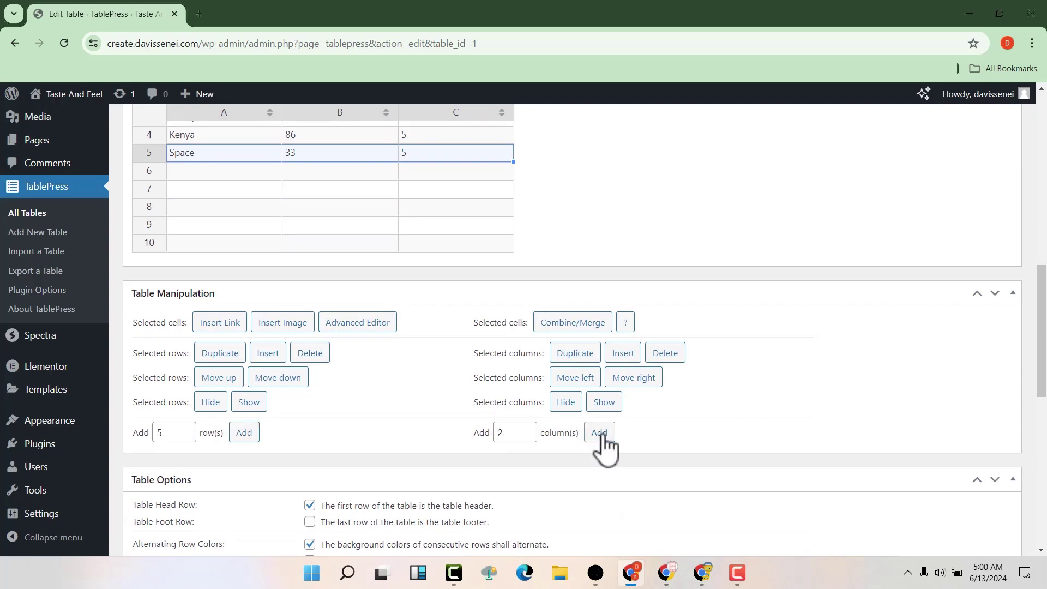
scroll(604, 435, "up", 2)
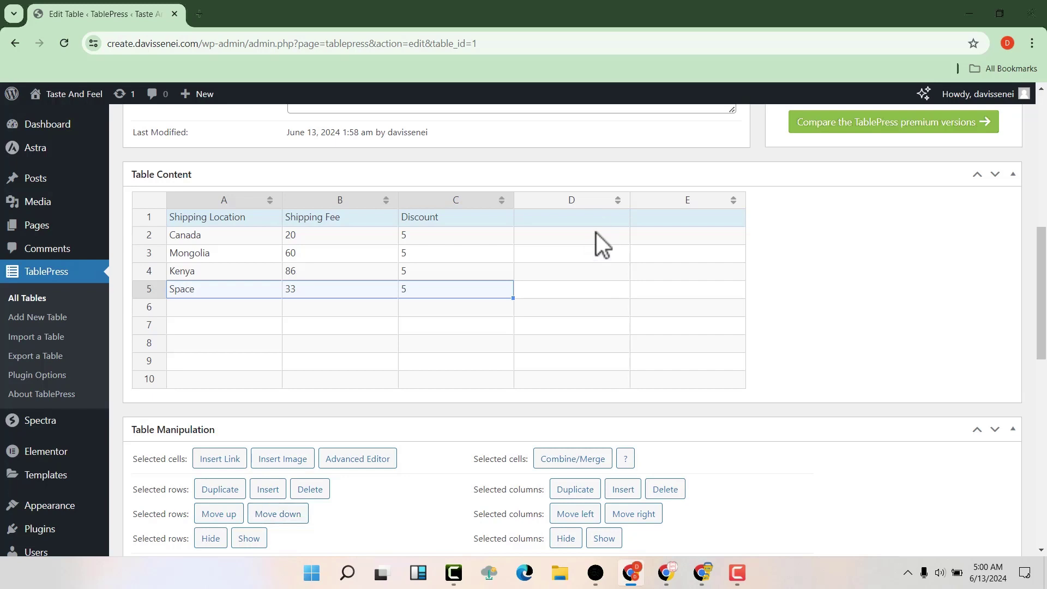
Step: Duplicate row 5 (Space) and move the Kenya row up above Mongolia, giving 11 rows
left_click(149, 289)
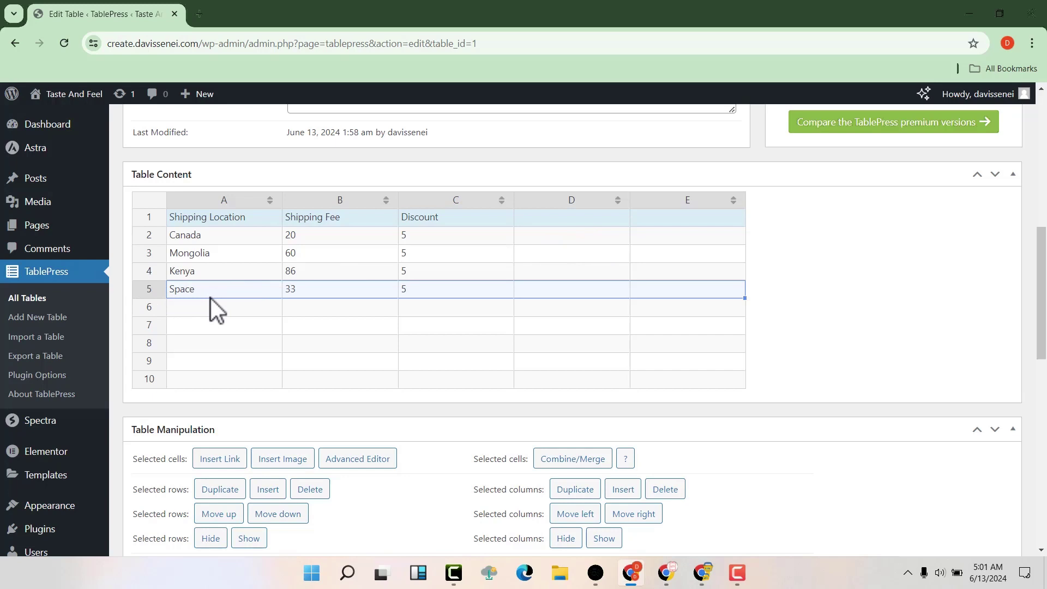
left_click(221, 489)
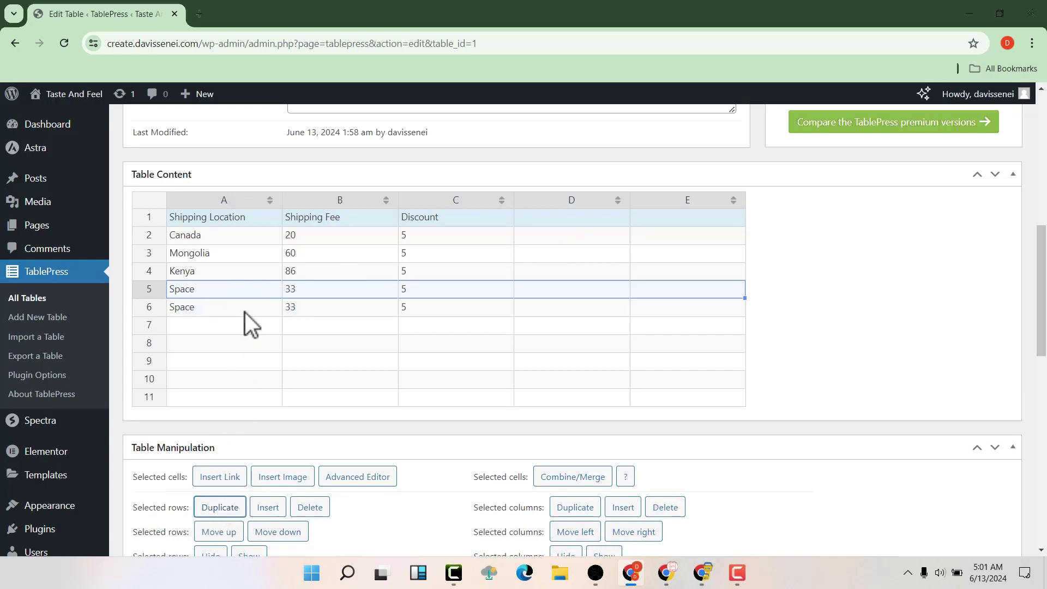
scroll(245, 317, "down", 1)
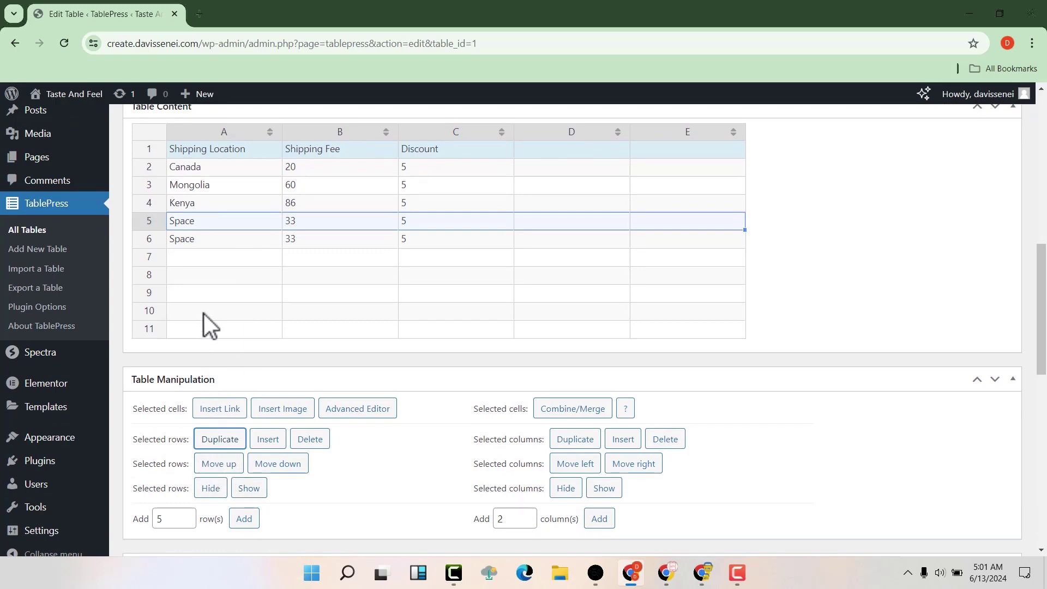
left_click(154, 205)
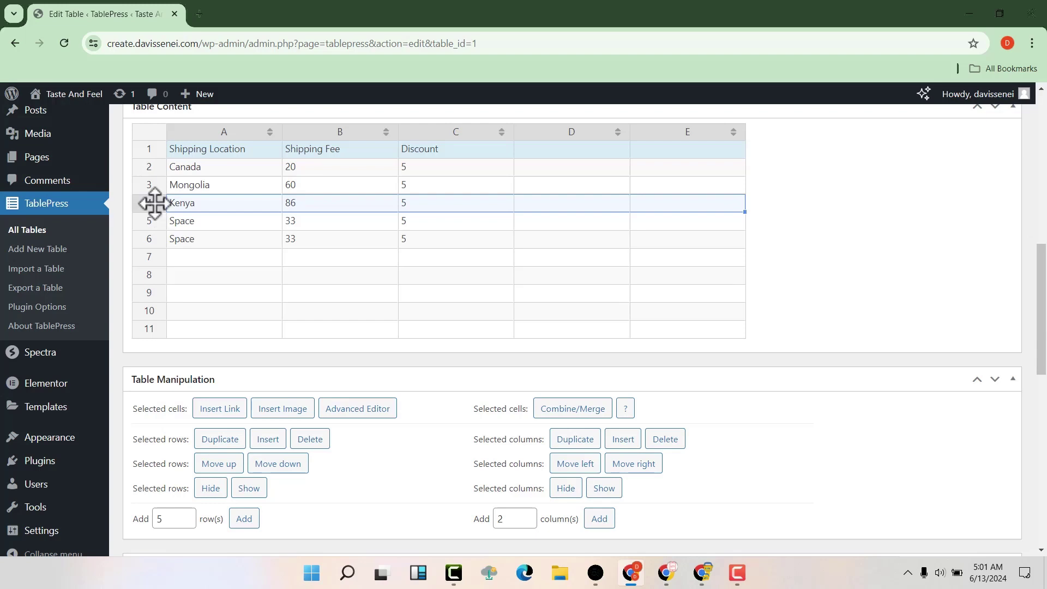
left_click(221, 464)
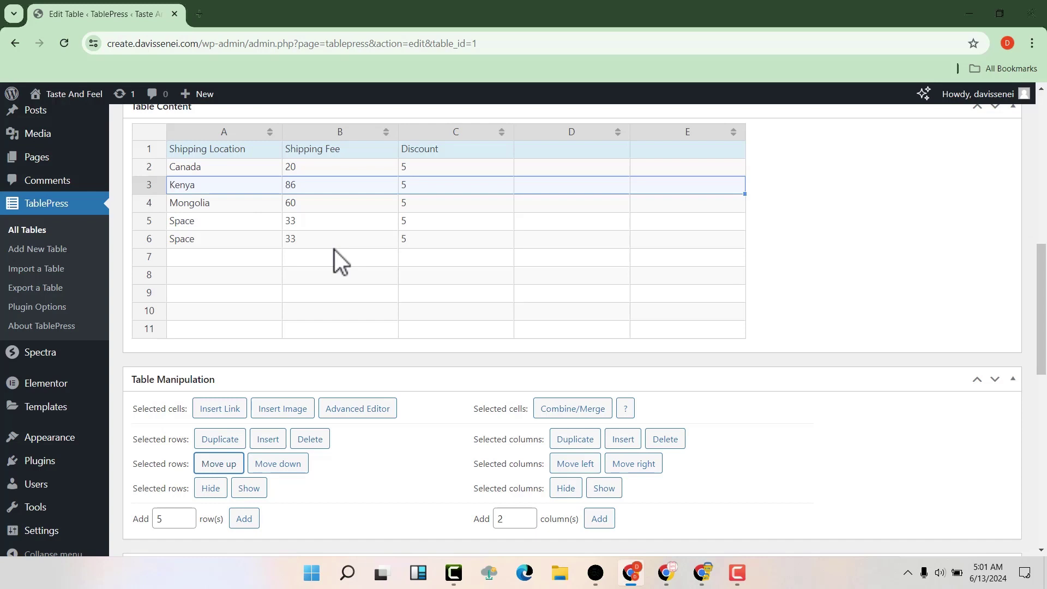
scroll(364, 261, "up", 3)
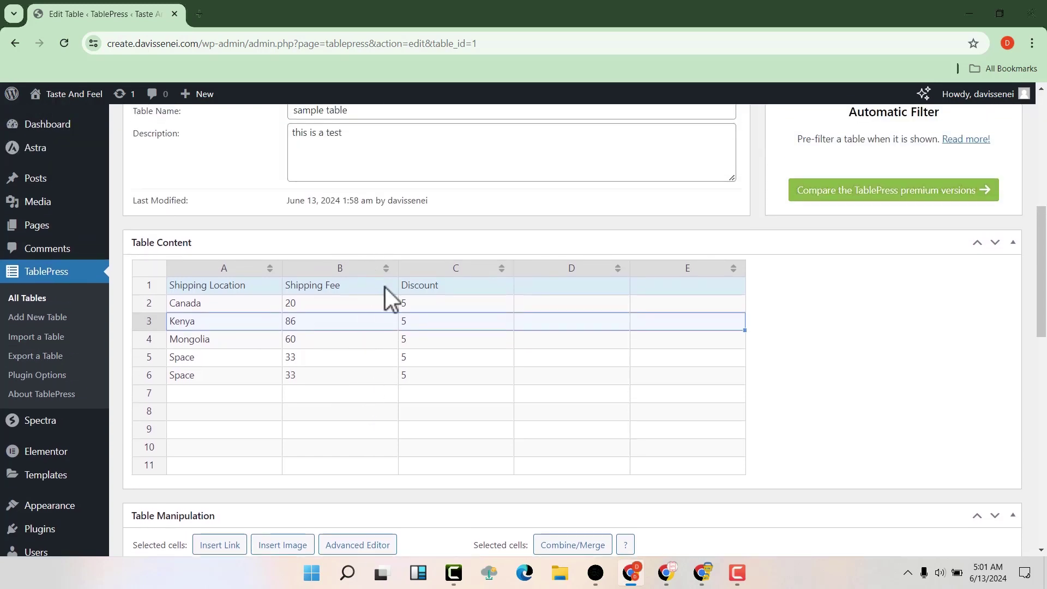
scroll(385, 287, "down", 3)
scroll(404, 285, "up", 1)
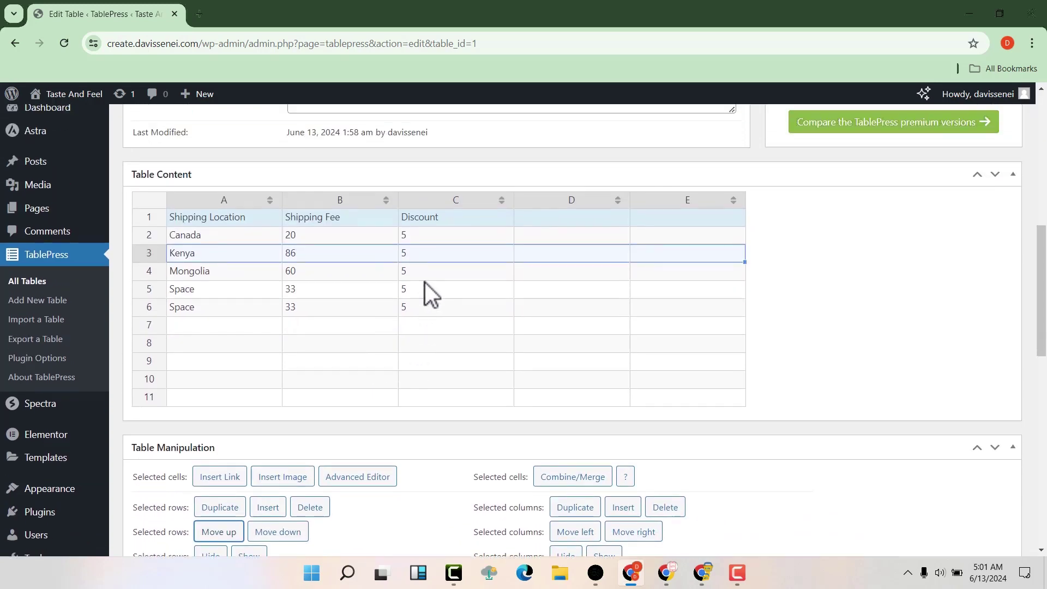
scroll(424, 289, "up", 3)
scroll(424, 282, "down", 4)
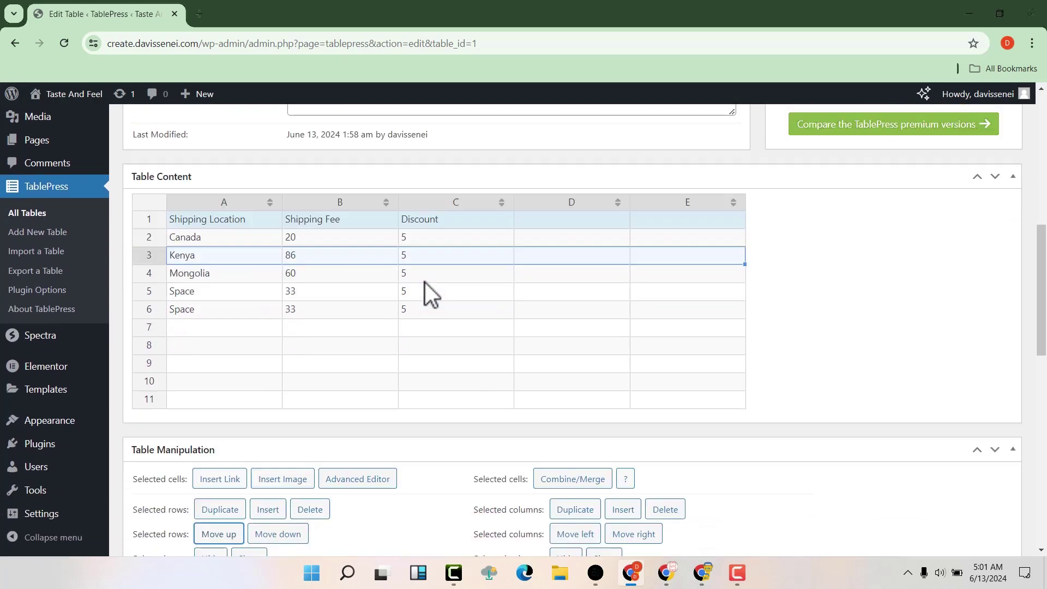
Step: Copy the shortcode [table id=1 /] from the Shortcode field
scroll(424, 283, "up", 1)
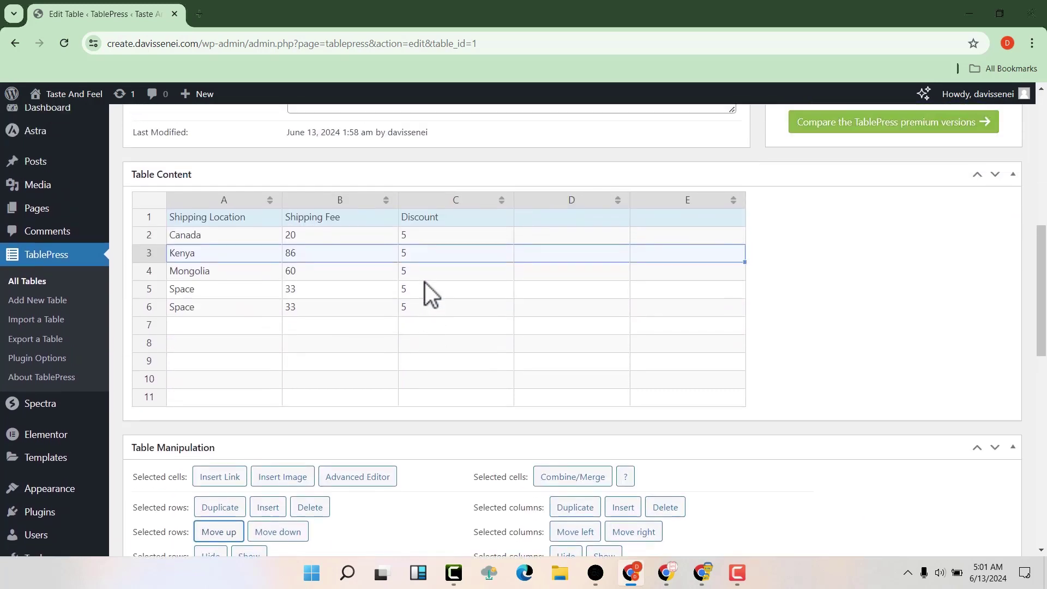
scroll(424, 282, "up", 1)
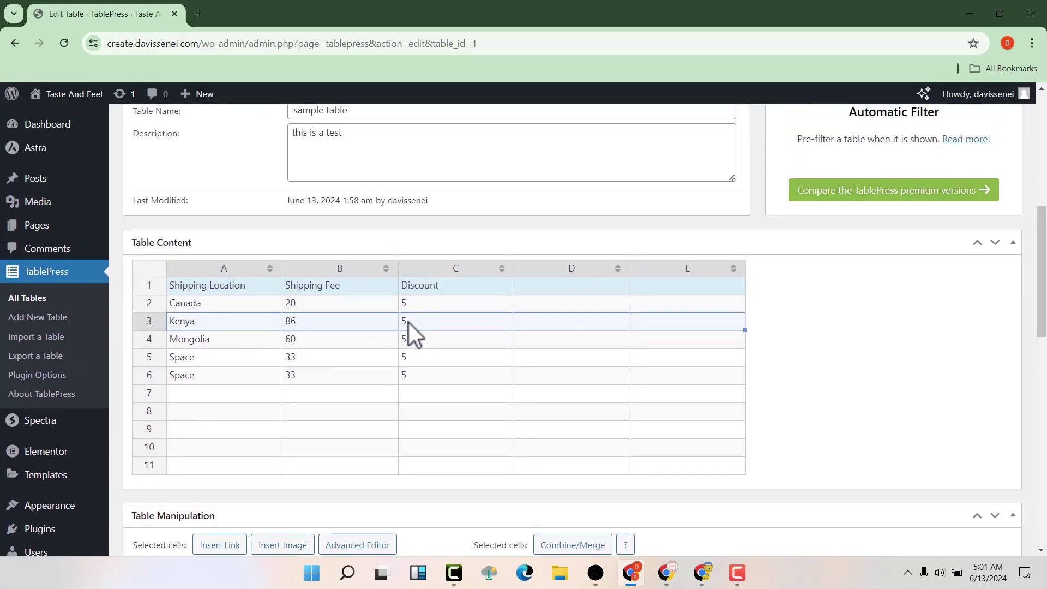
scroll(408, 323, "up", 2)
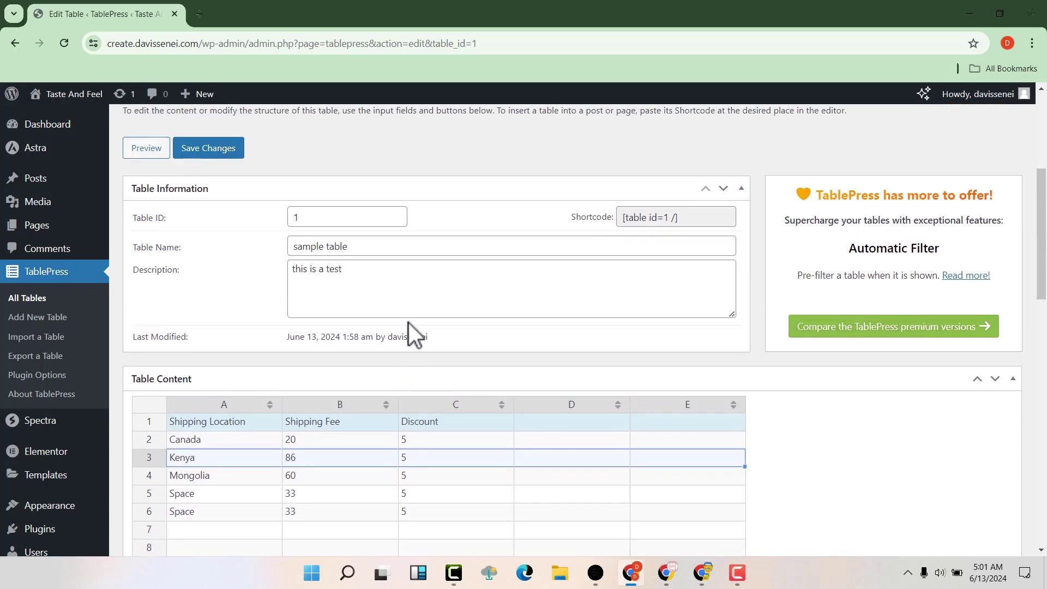
mouse_move(686, 217)
left_mouse_down()
mouse_move(657, 216)
mouse_move(685, 217)
left_mouse_up()
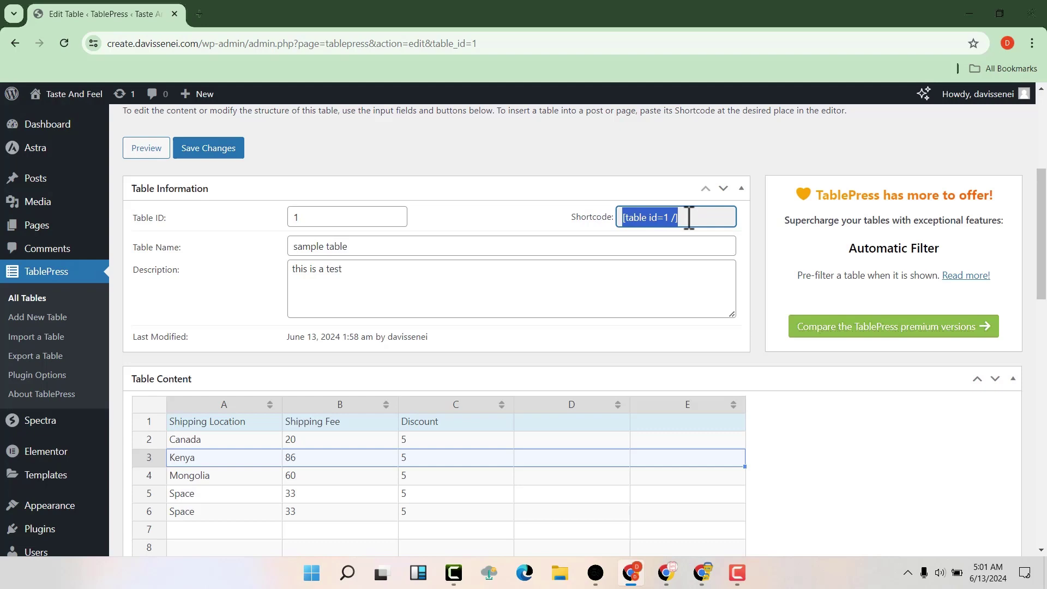
right_click(658, 217)
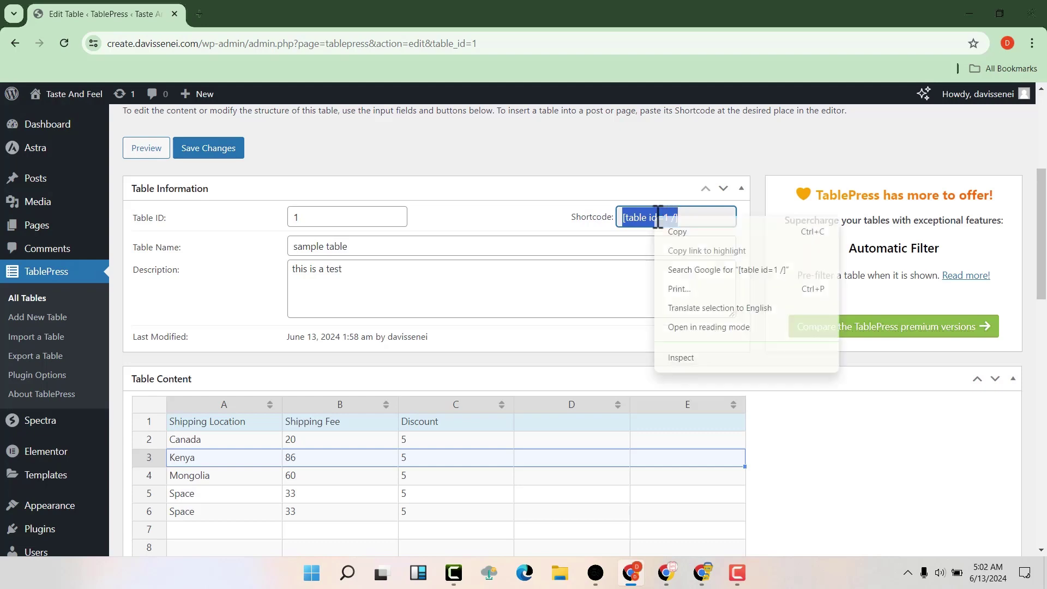
left_click(677, 231)
Step: Save the sample table's changes
scroll(678, 232, "down", 6)
scroll(679, 240, "down", 10)
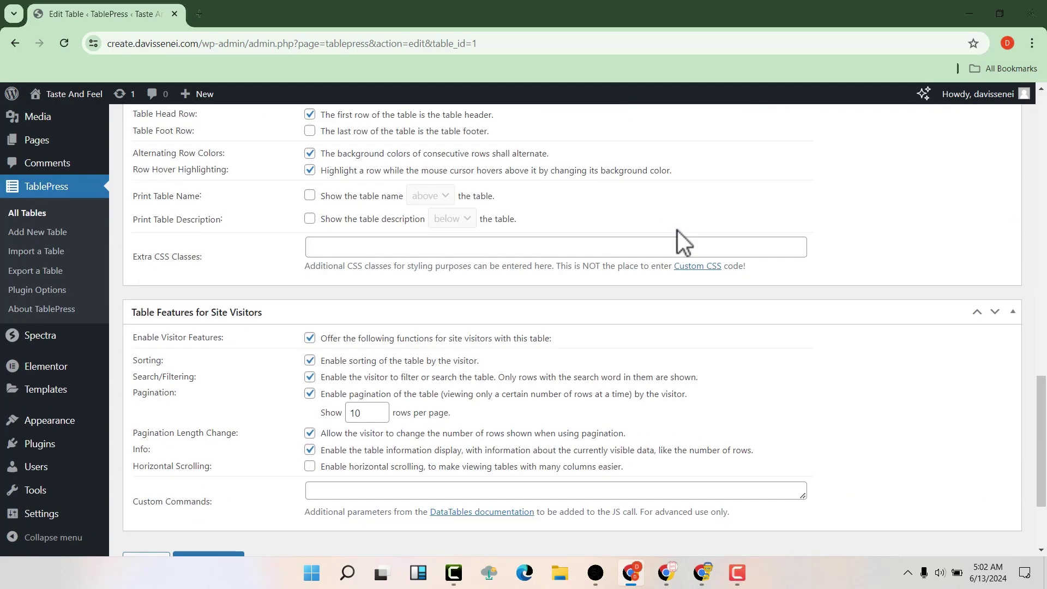
left_click(222, 424)
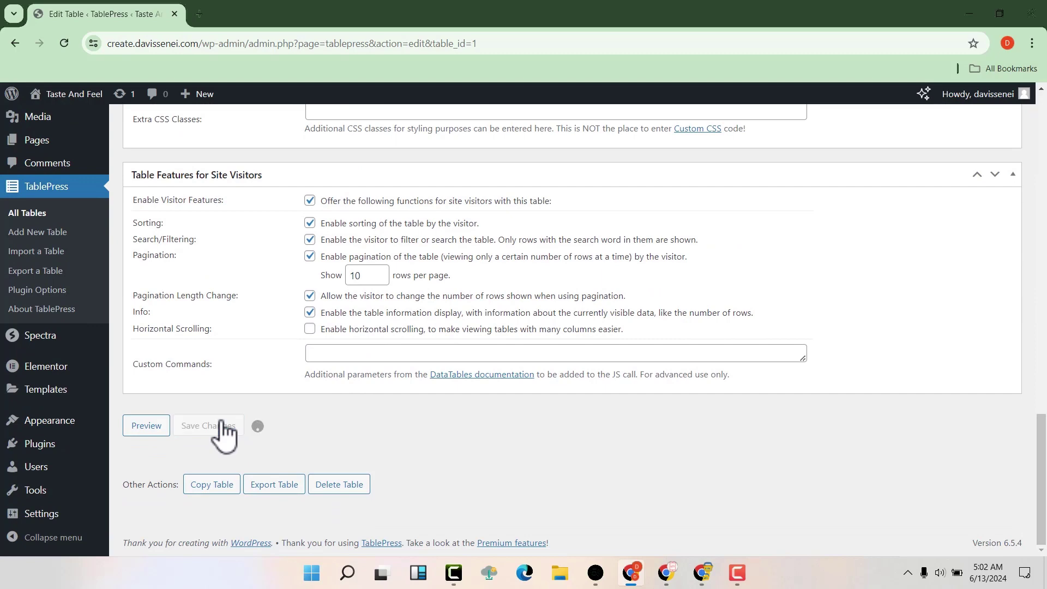
Step: Open Add New Post in a new tab and begin entering the title 'table 2'
scroll(221, 421, "up", 3)
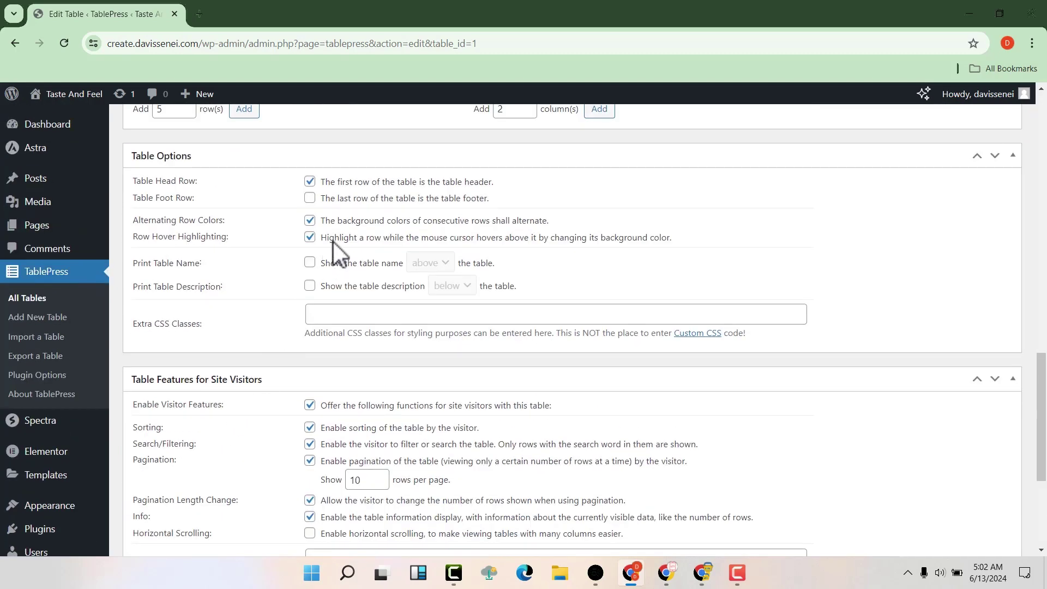
mouse_move(52, 193)
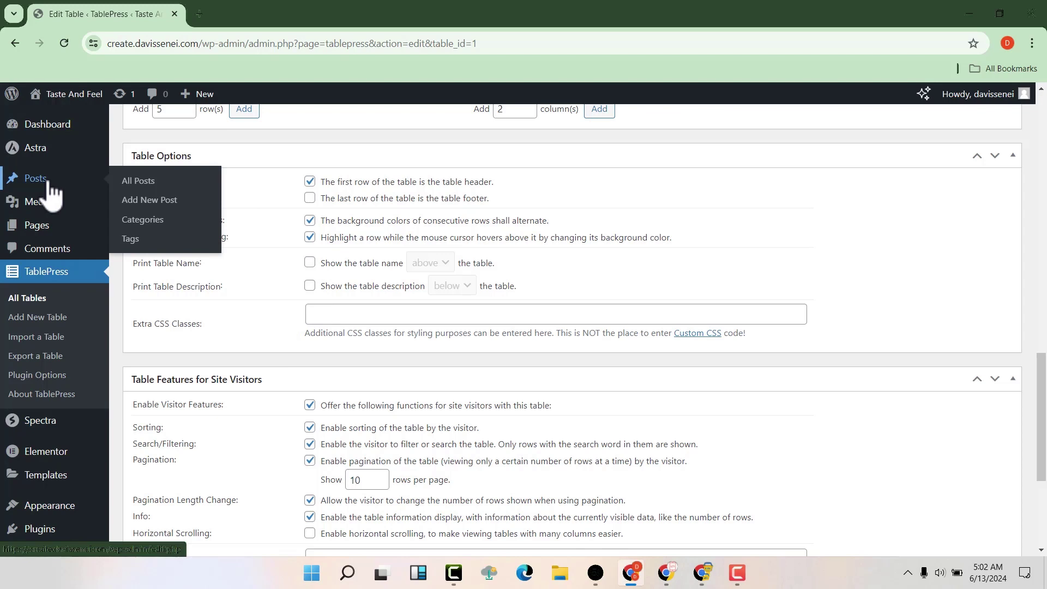
right_click(143, 204)
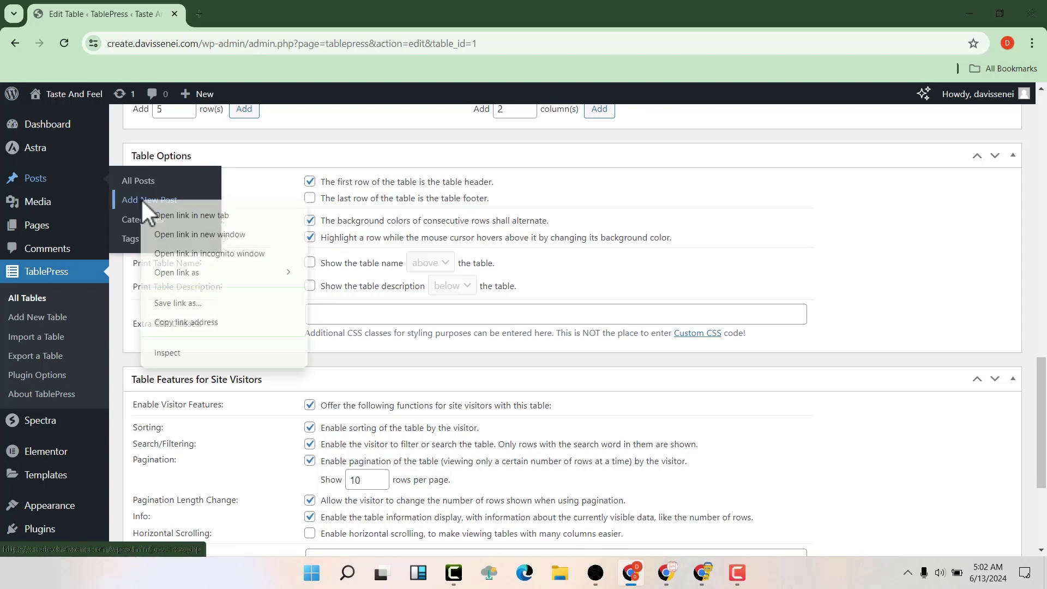
left_click(191, 216)
left_click(259, 14)
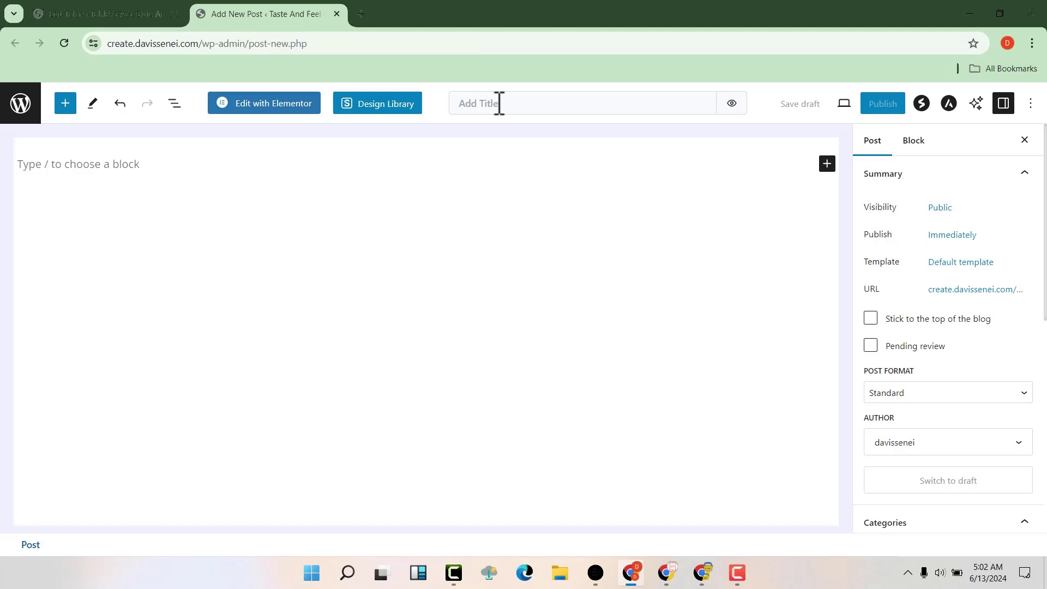
left_click(498, 103)
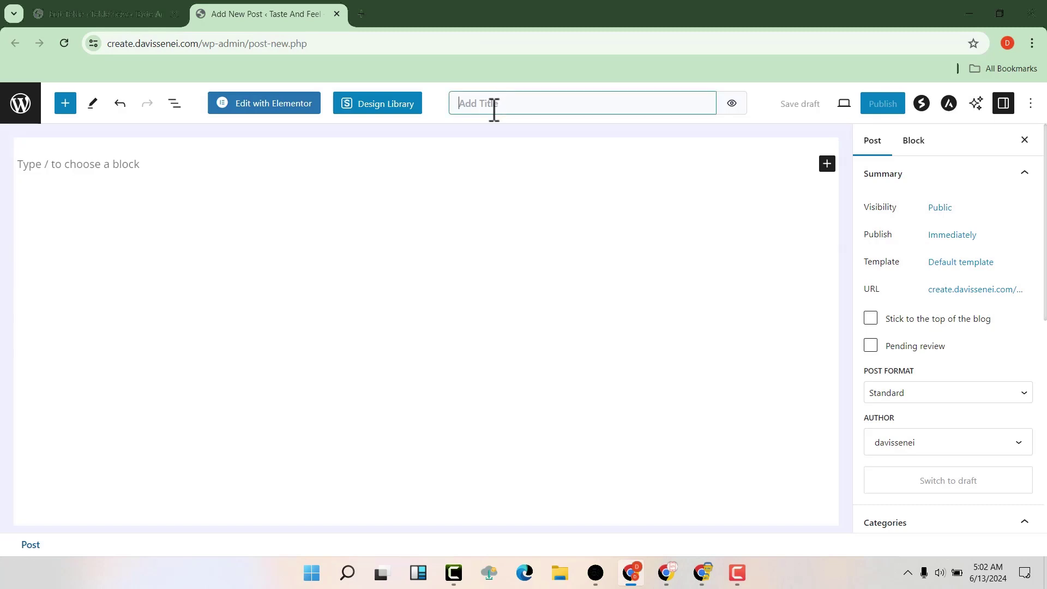
type("table 2")
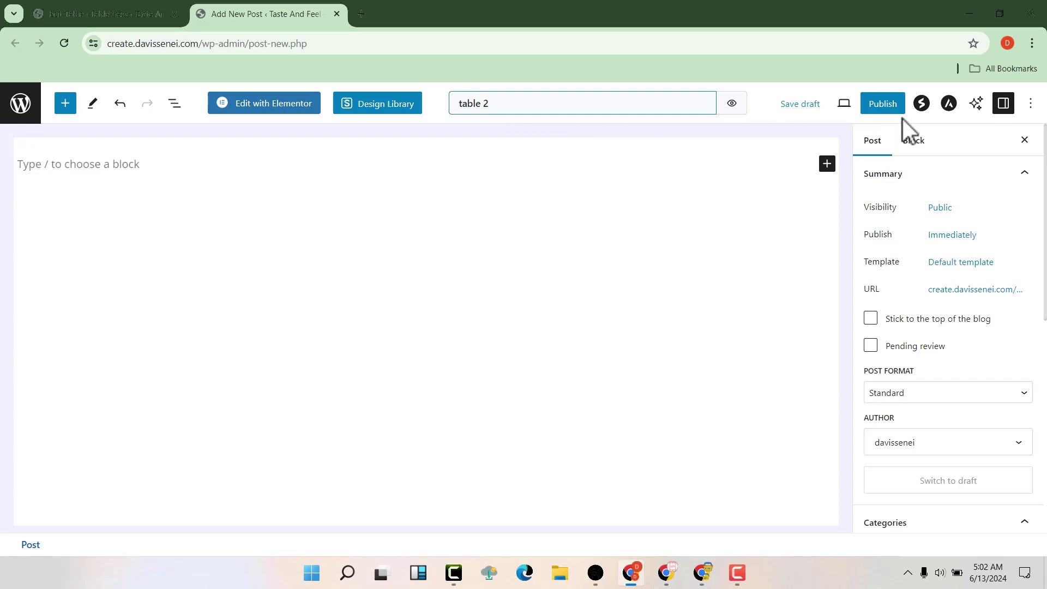
Step: Search the block inserter for 'short', then close it without adding a block
left_click(146, 163)
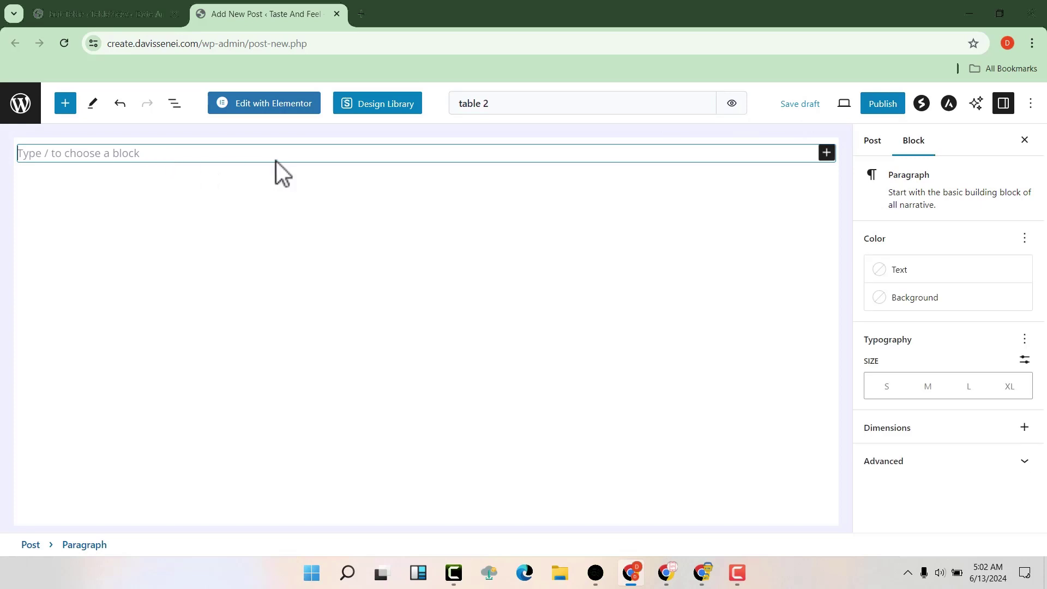
left_click(826, 154)
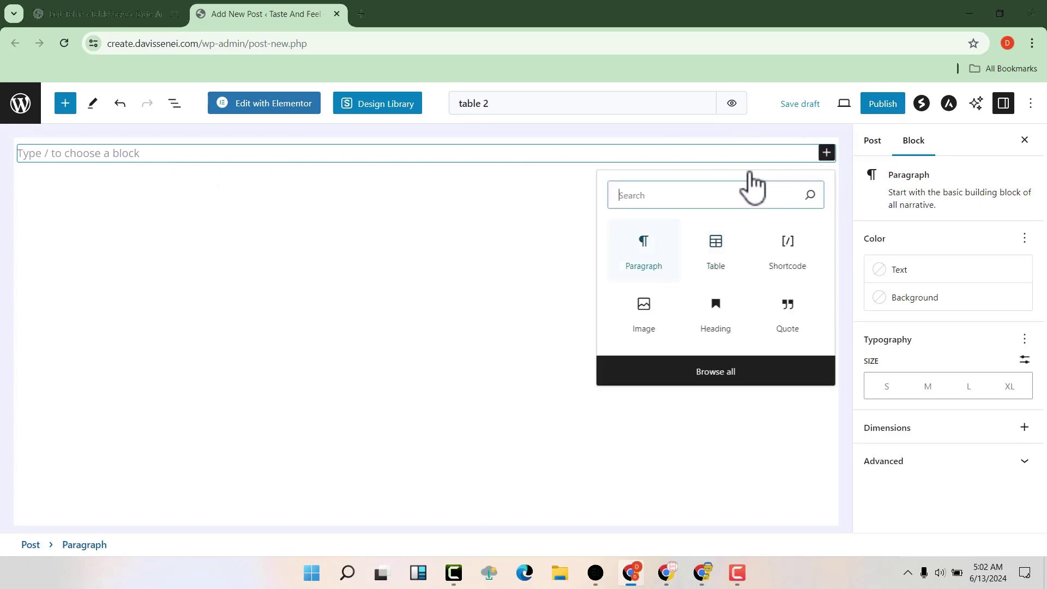
type("short")
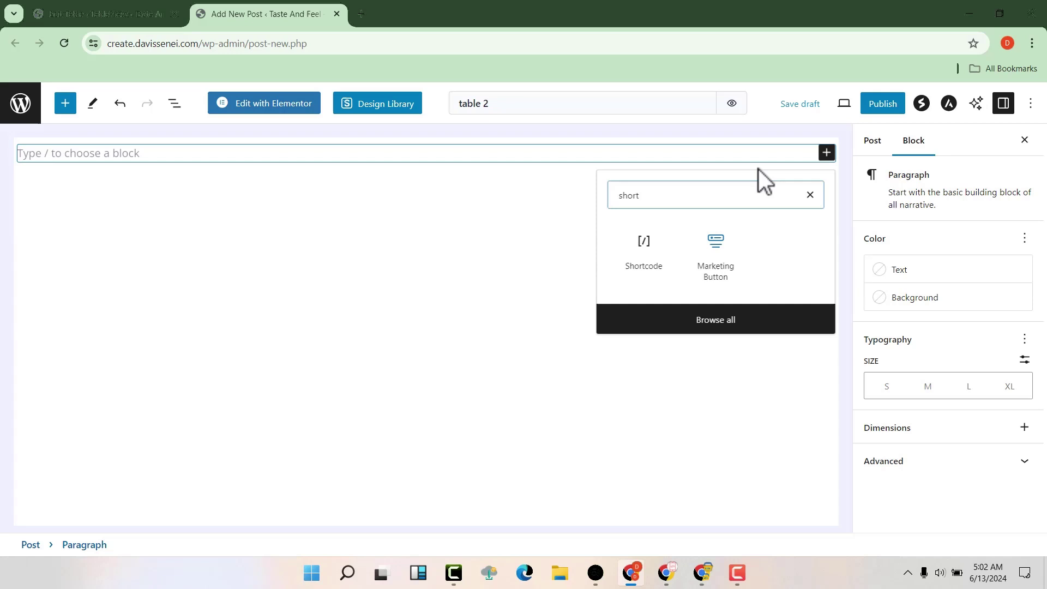
left_click(825, 141)
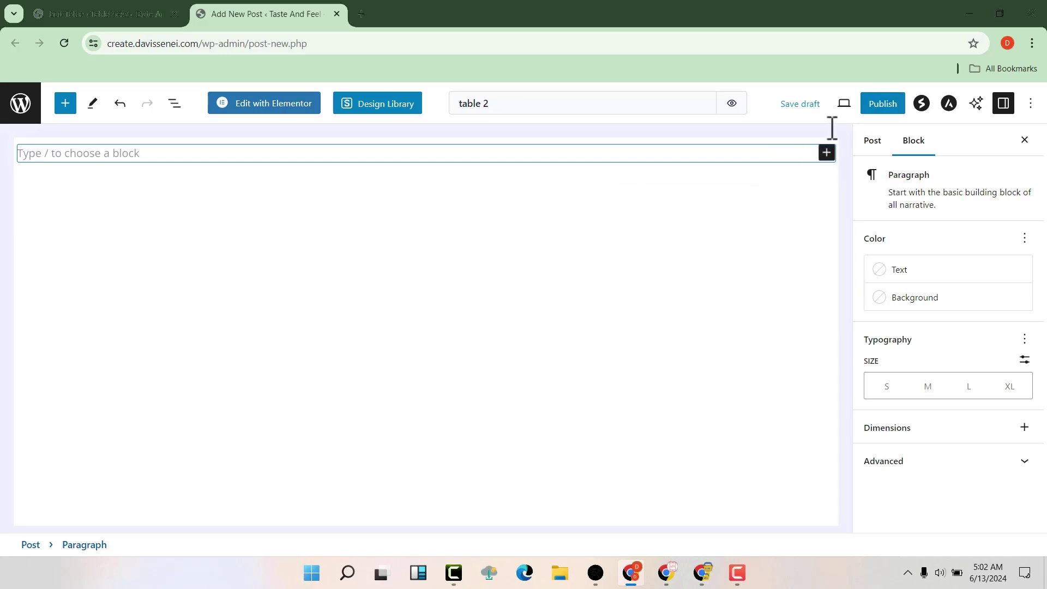
Step: Publish the table 2 post and view its live page in a new tab
left_click(879, 107)
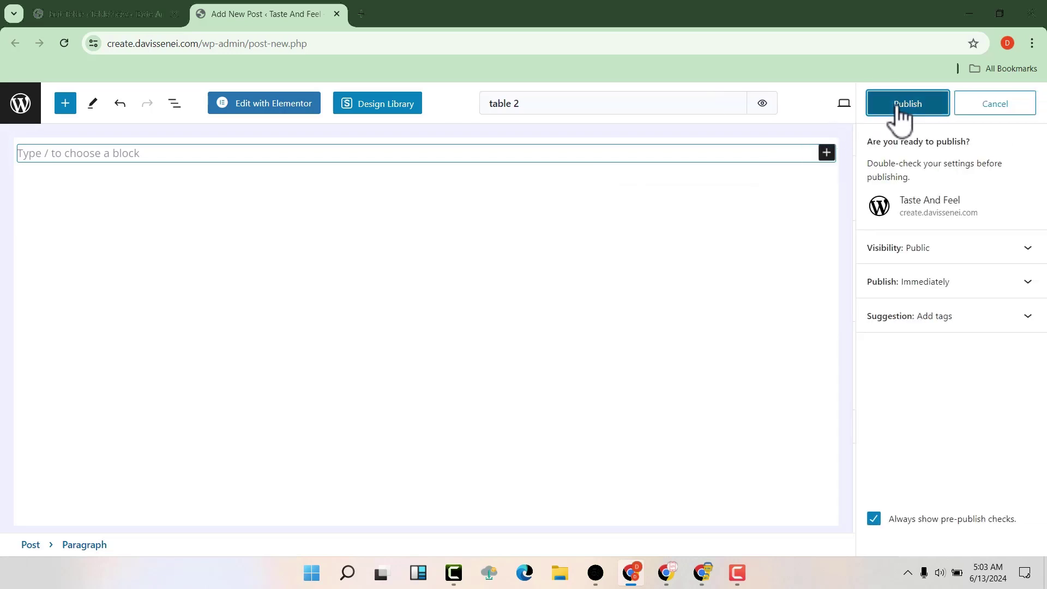
left_click(896, 106)
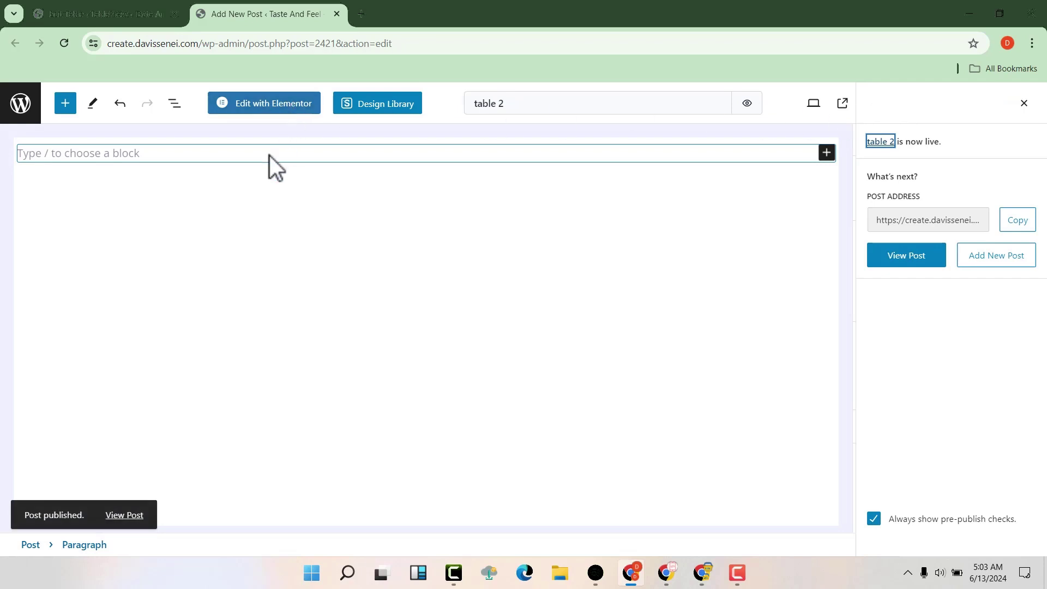
right_click(121, 515)
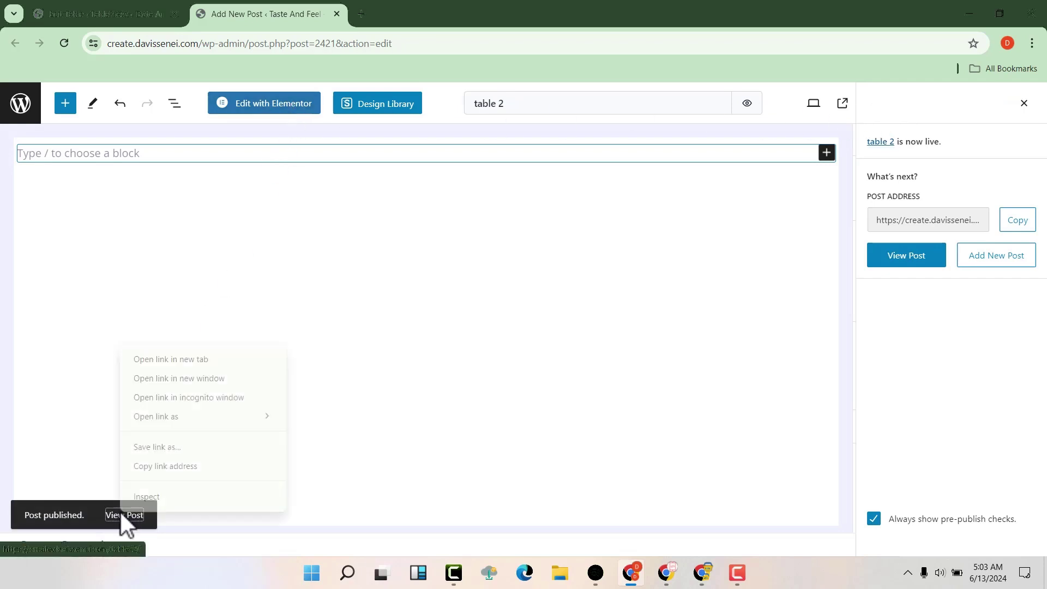
left_click(172, 357)
left_click(395, 5)
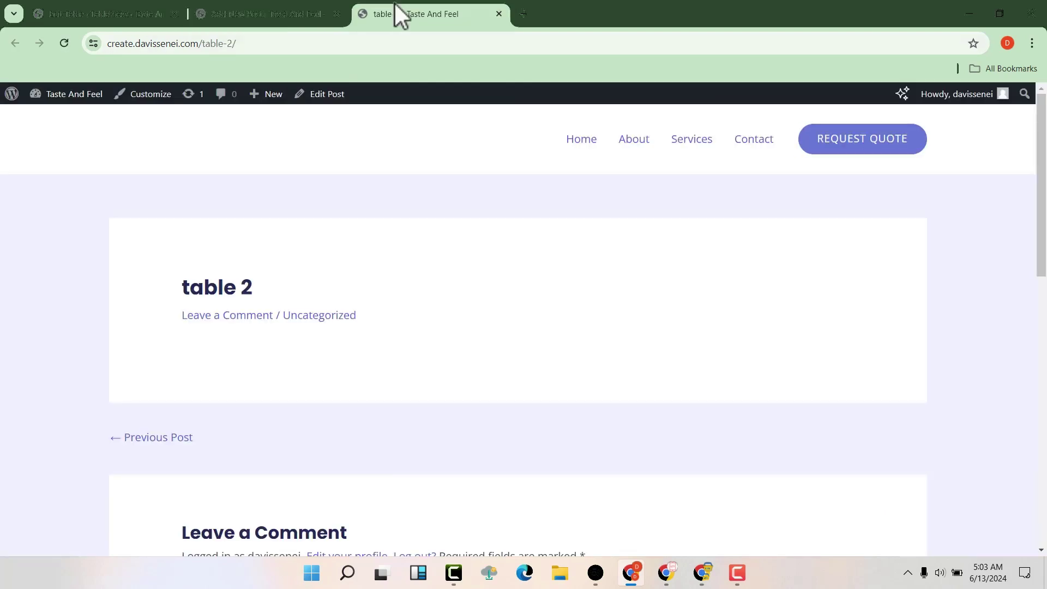
left_click(281, 3)
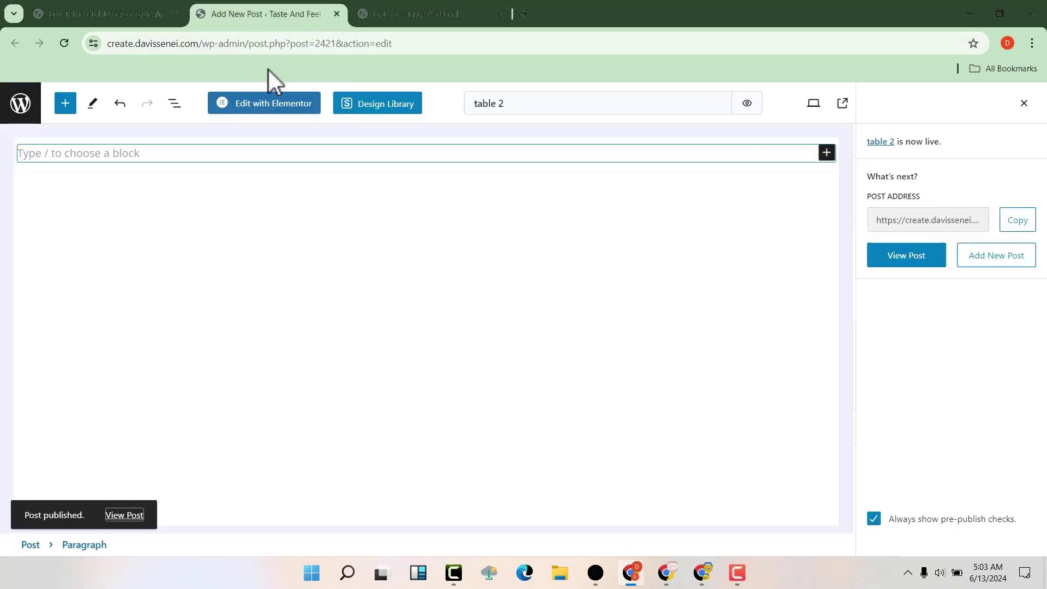
Step: Open table 2 in Elementor and add a single-column Flexbox container
left_click(265, 105)
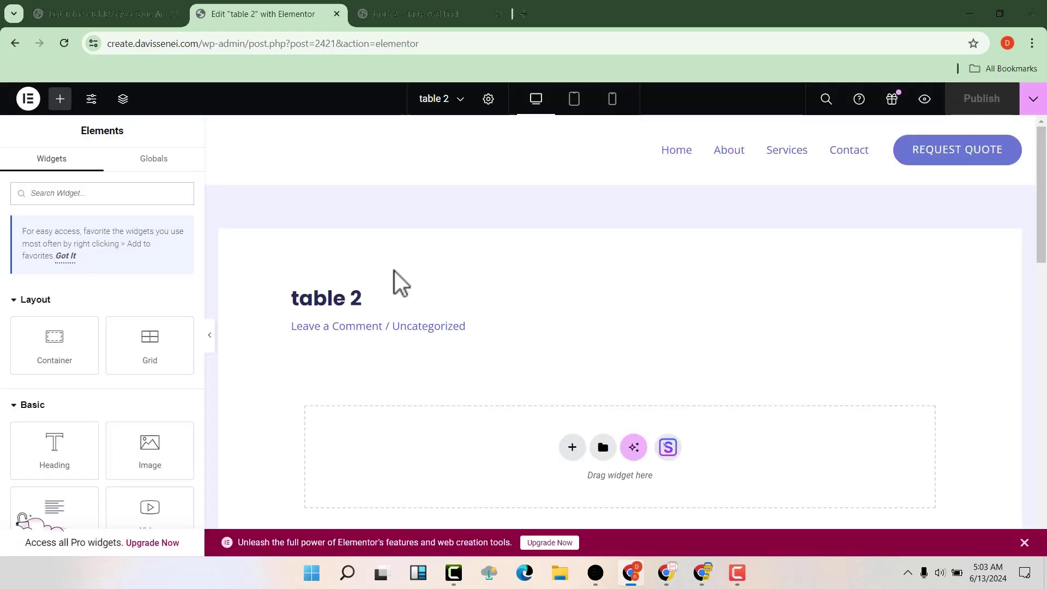
scroll(395, 276, "down", 3)
left_click(576, 314)
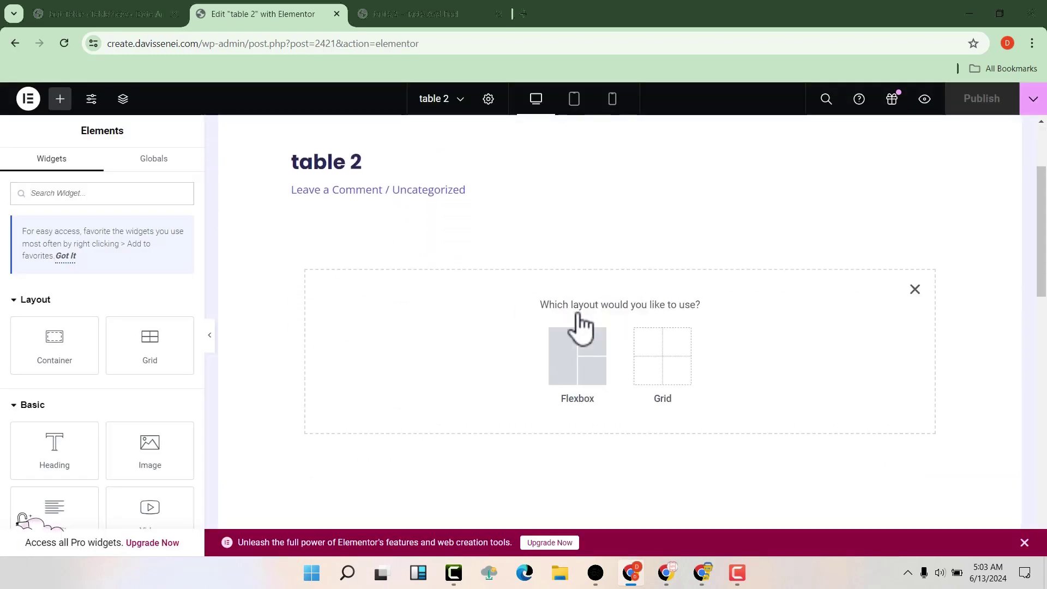
left_click(565, 369)
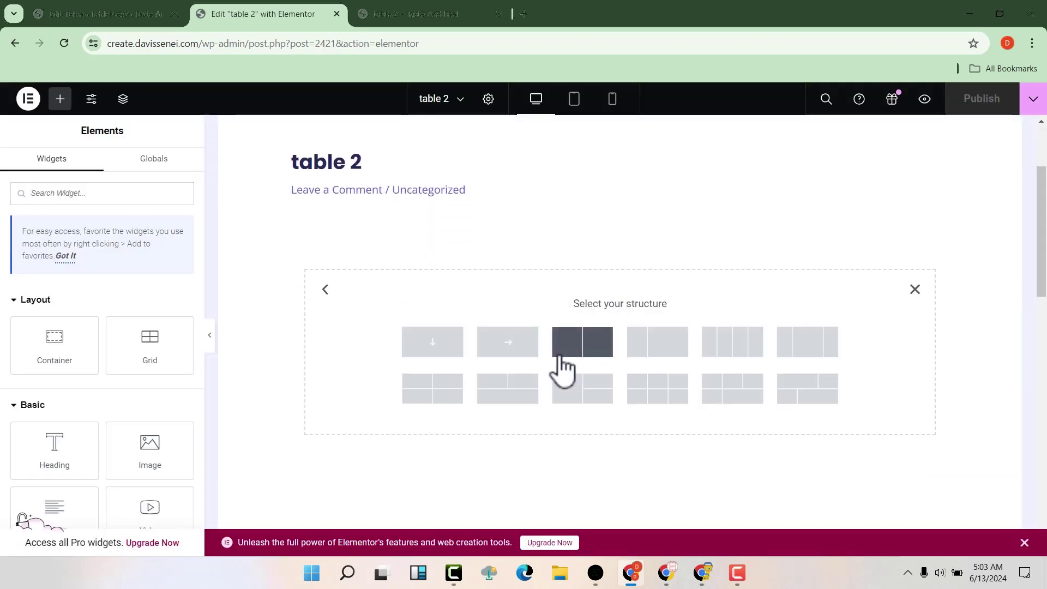
left_click(460, 345)
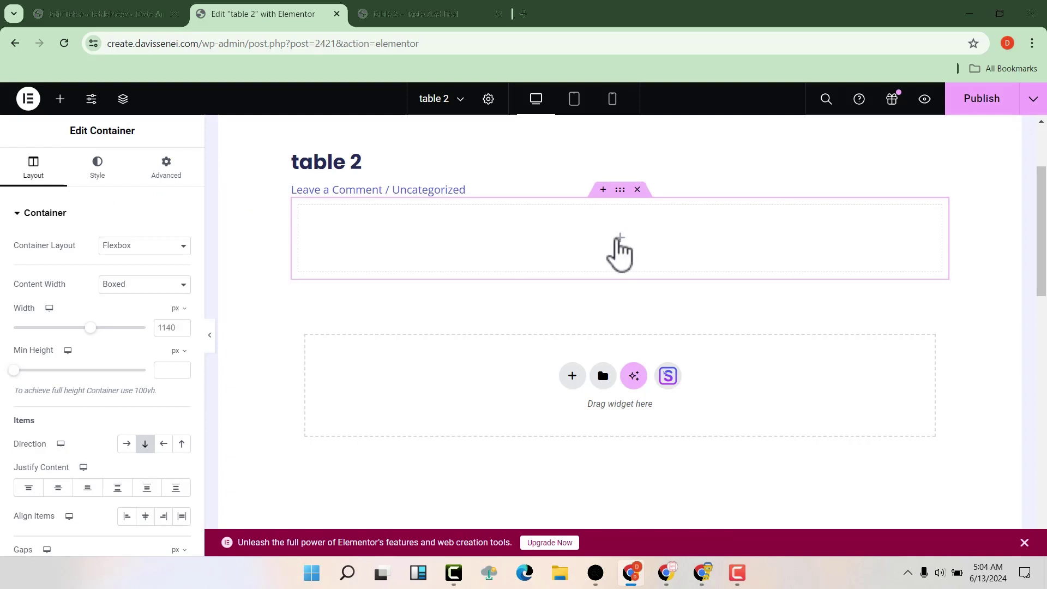
Step: Place a Shortcode widget holding [table id=1 /] in the container and publish the update
left_click(619, 238)
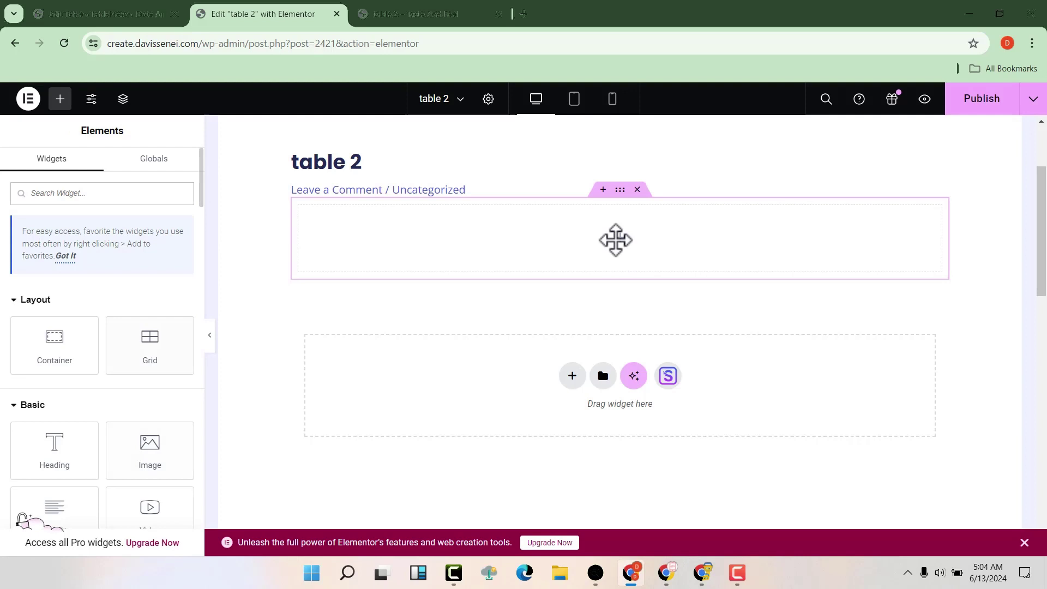
left_click(74, 198)
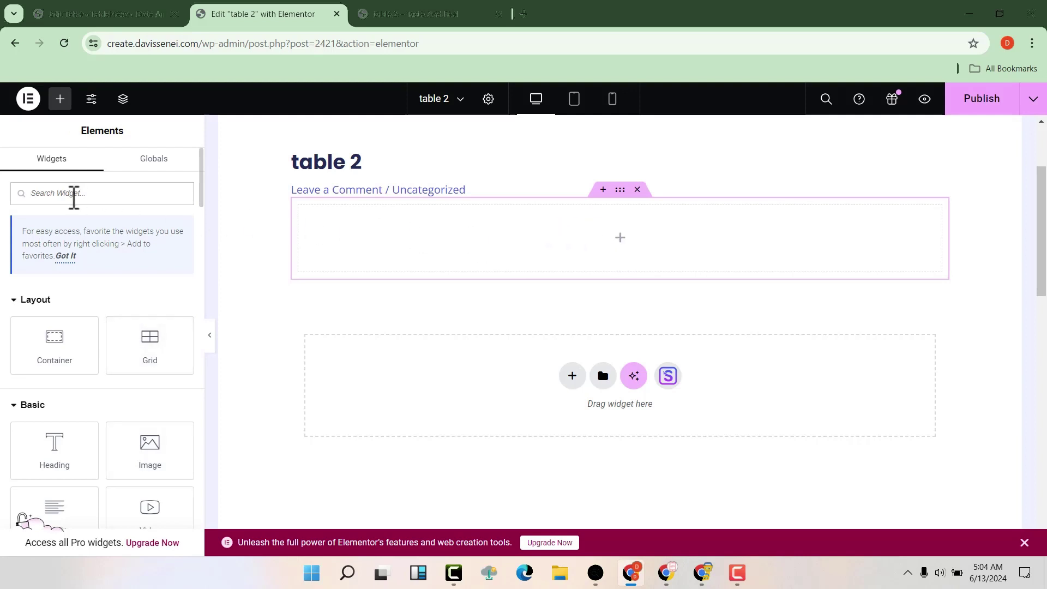
type("shor")
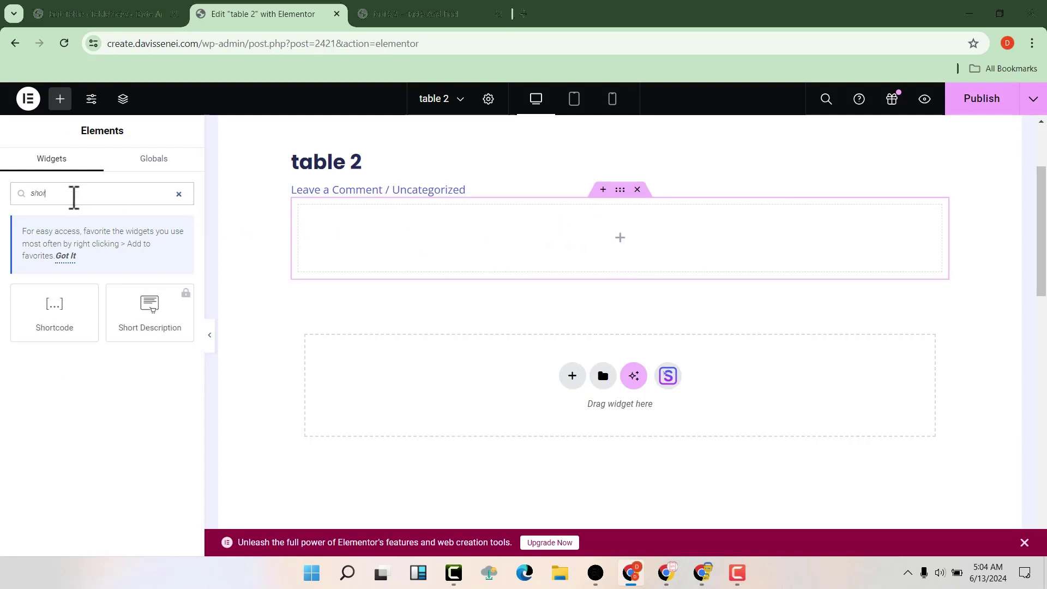
left_click_drag(60, 308, 374, 252)
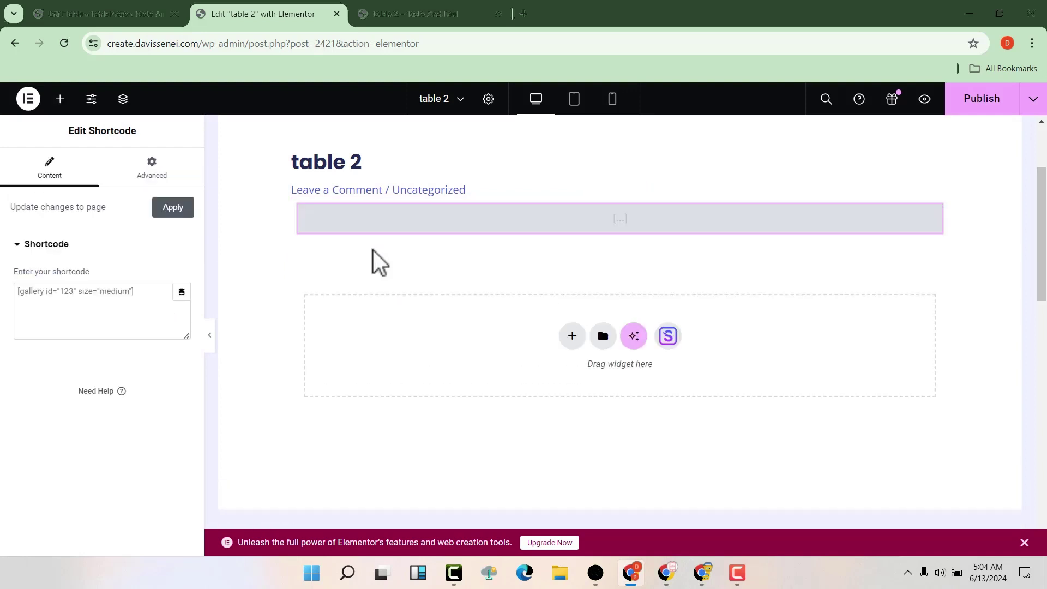
left_click(55, 297)
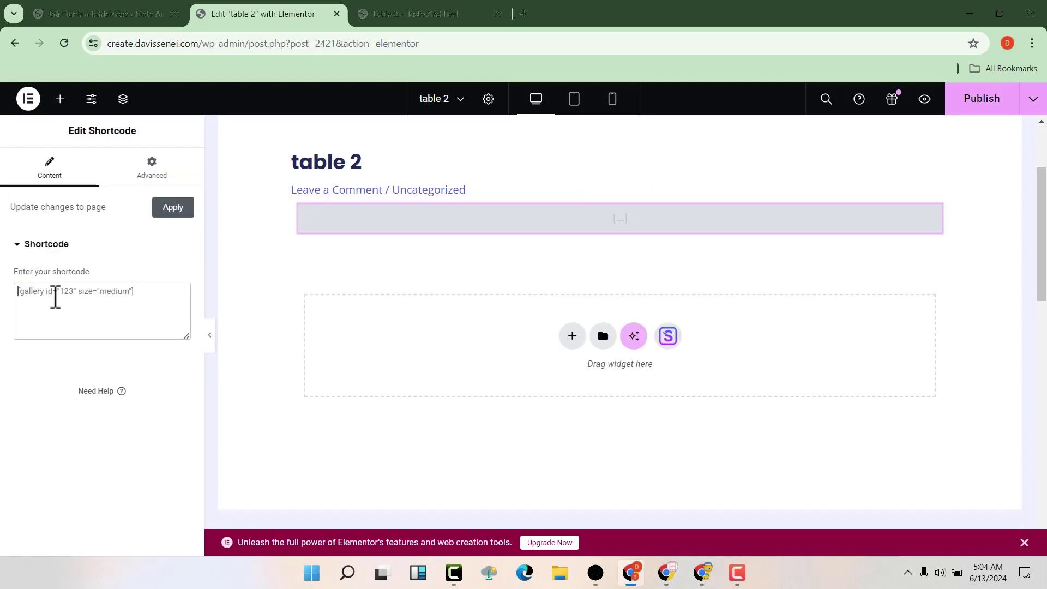
type("[table id=1 /]")
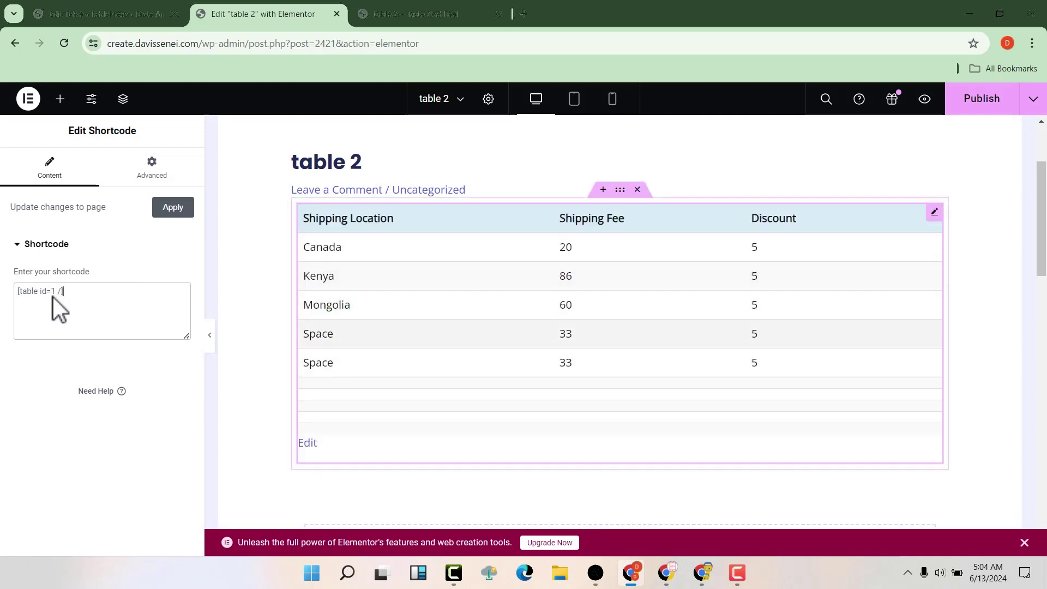
left_click(977, 107)
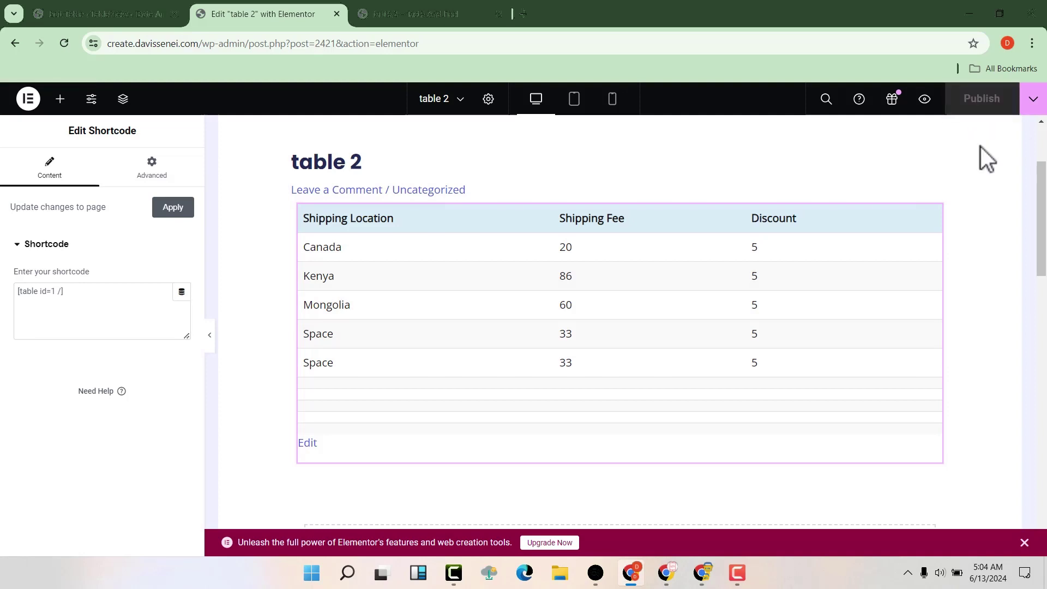
Step: Reload the live table 2 page and search the shipping table for 'mon' to show Mongolia
left_click(450, 8)
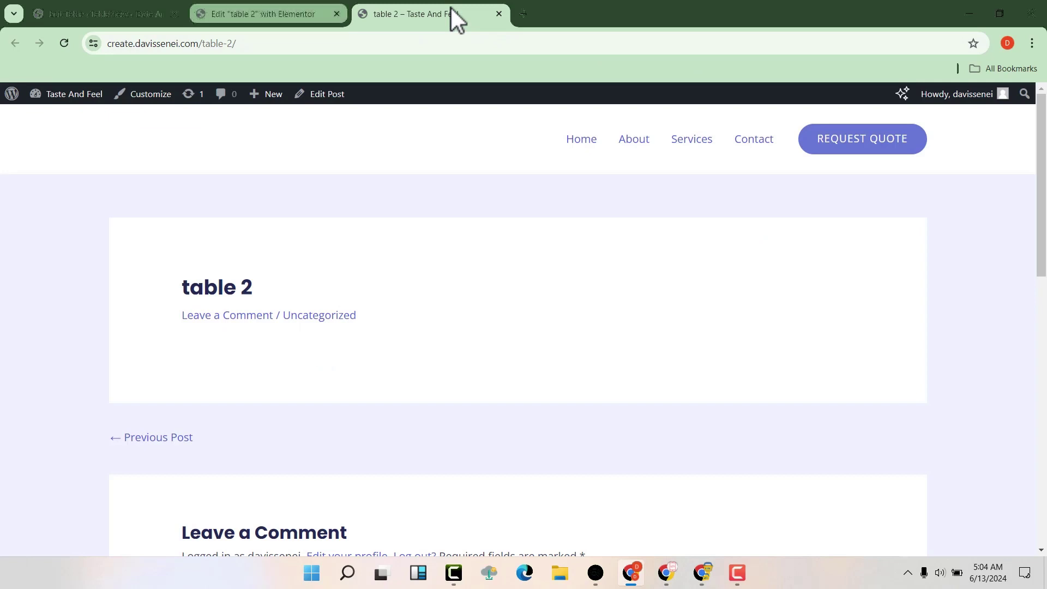
left_click(65, 41)
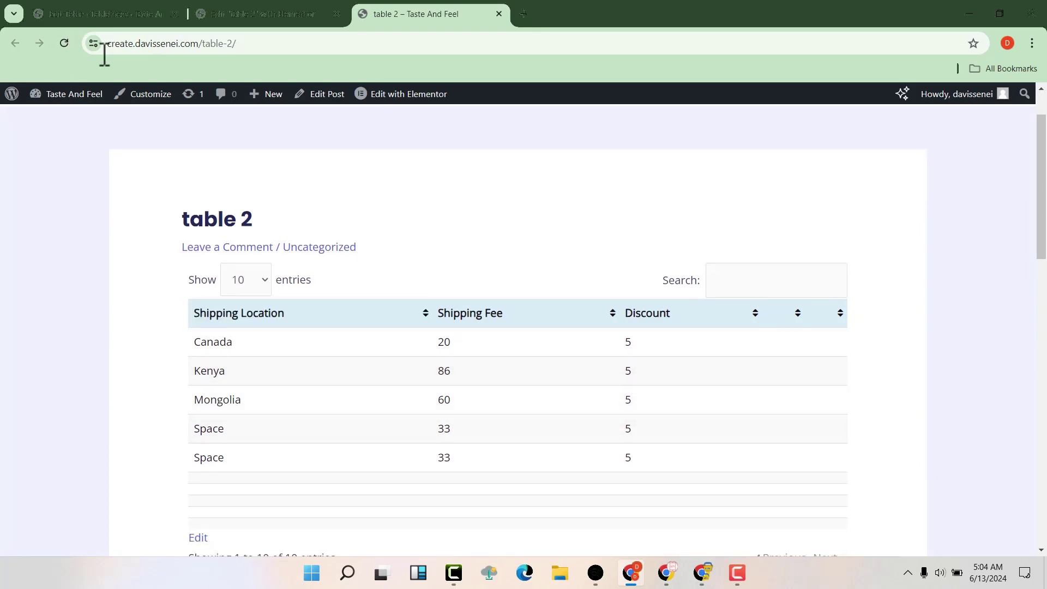
left_click(717, 280)
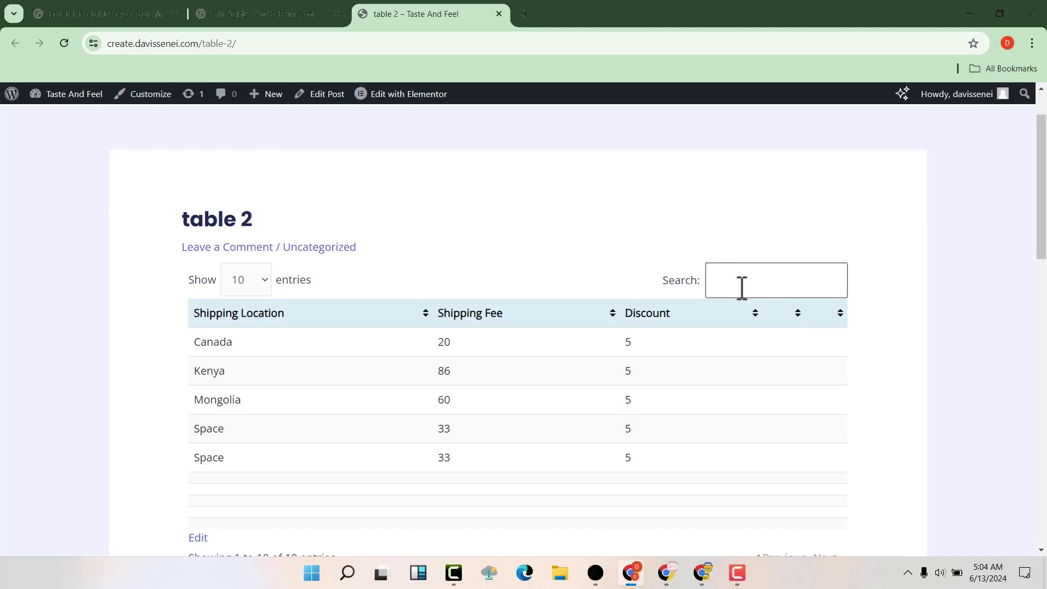
type("mon")
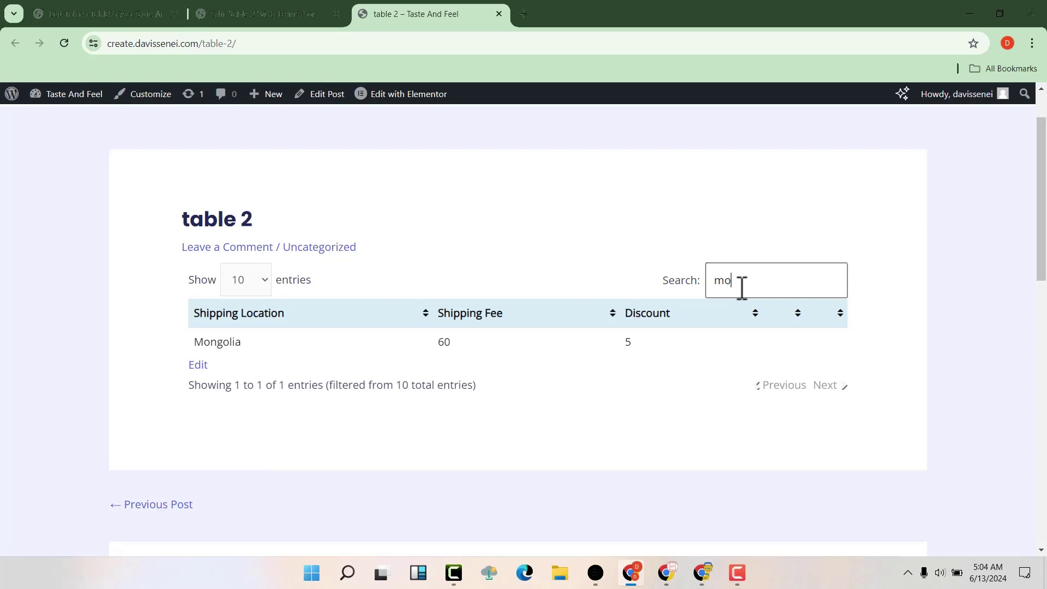